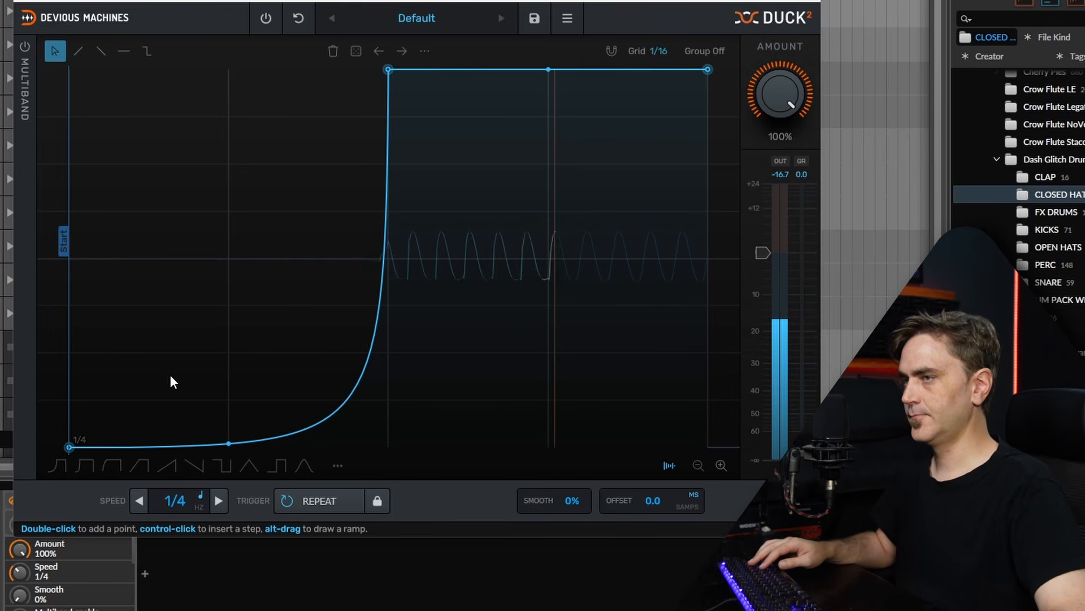
Audition the bass, enable multiband mode in its Duck plug-in, and add a third frequency band
key(space)
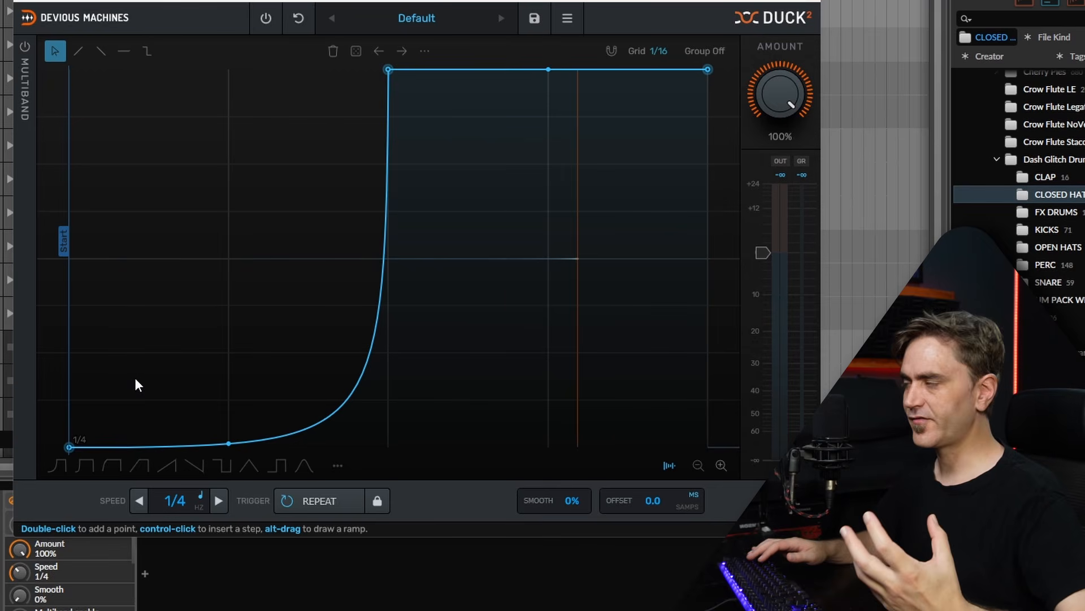
key(space)
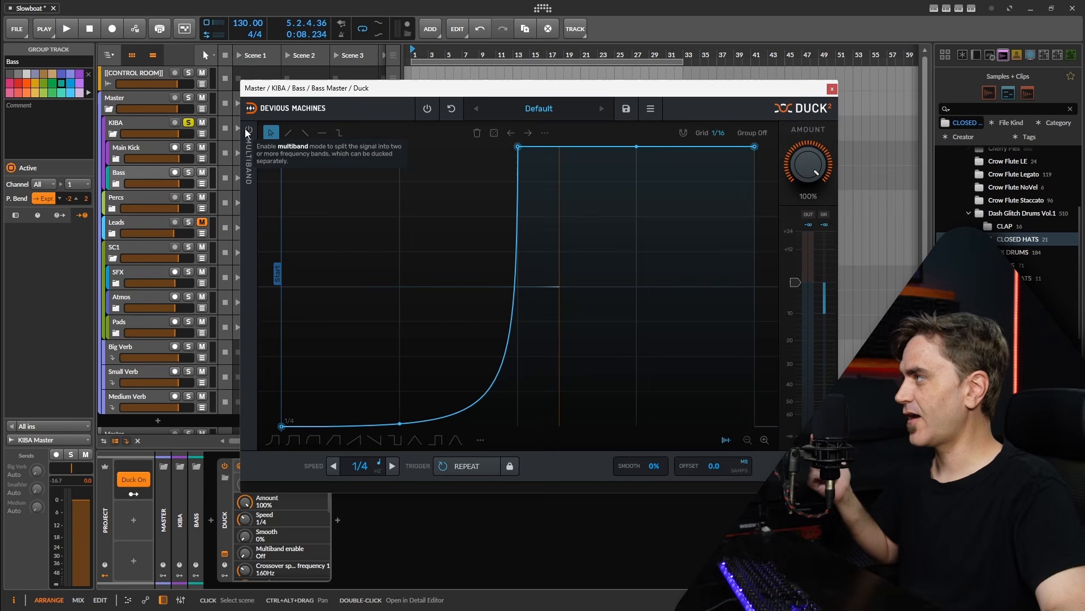
click(32, 76)
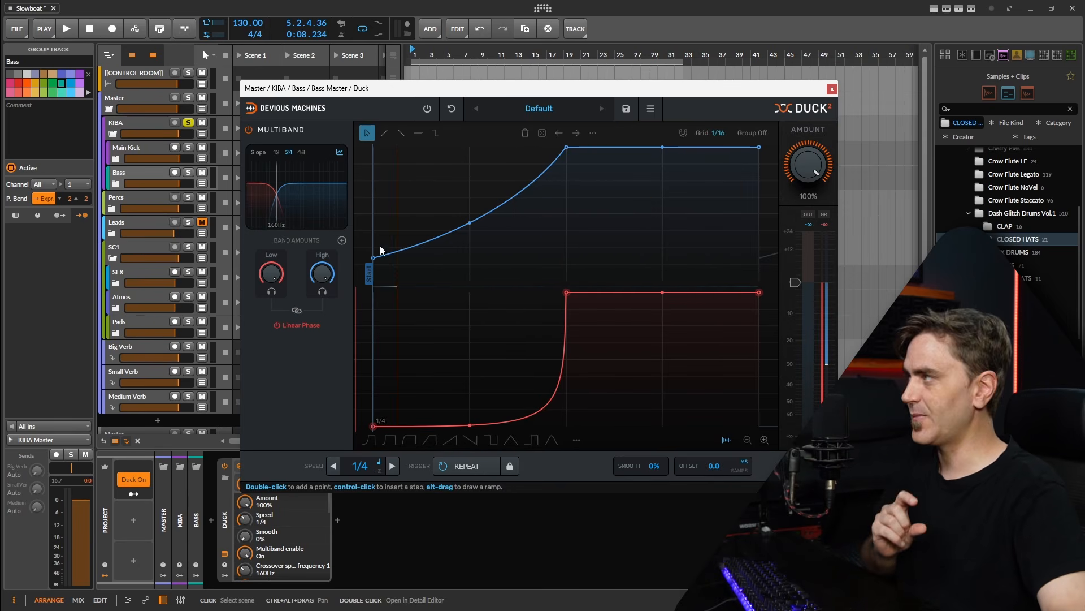
click(342, 241)
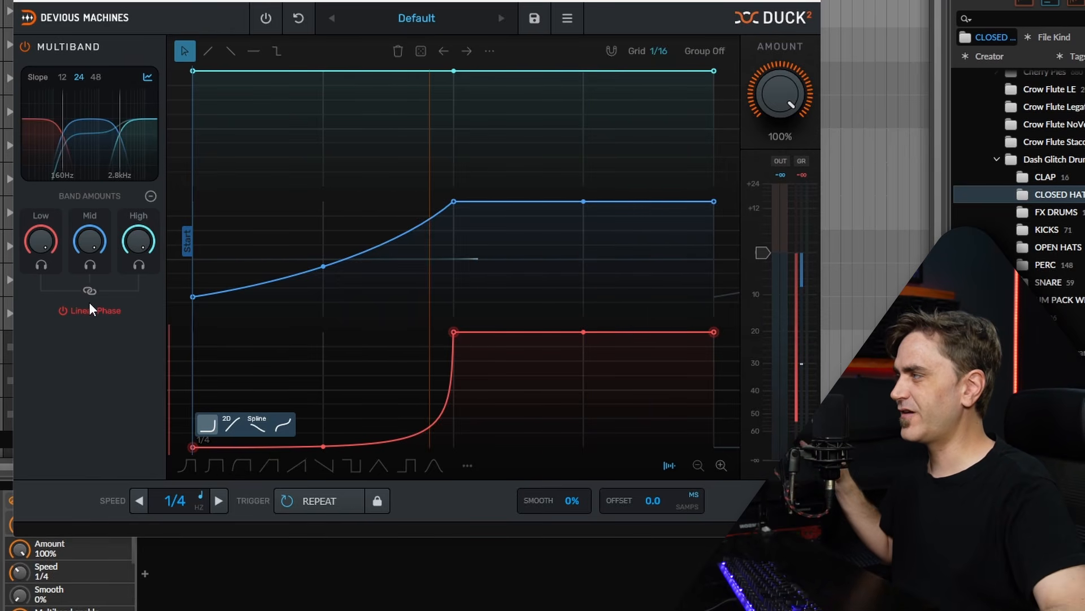
Switch Linear Phase off and back on, and lower the crossover between the mid and high bands to 804 Hz
click(89, 305)
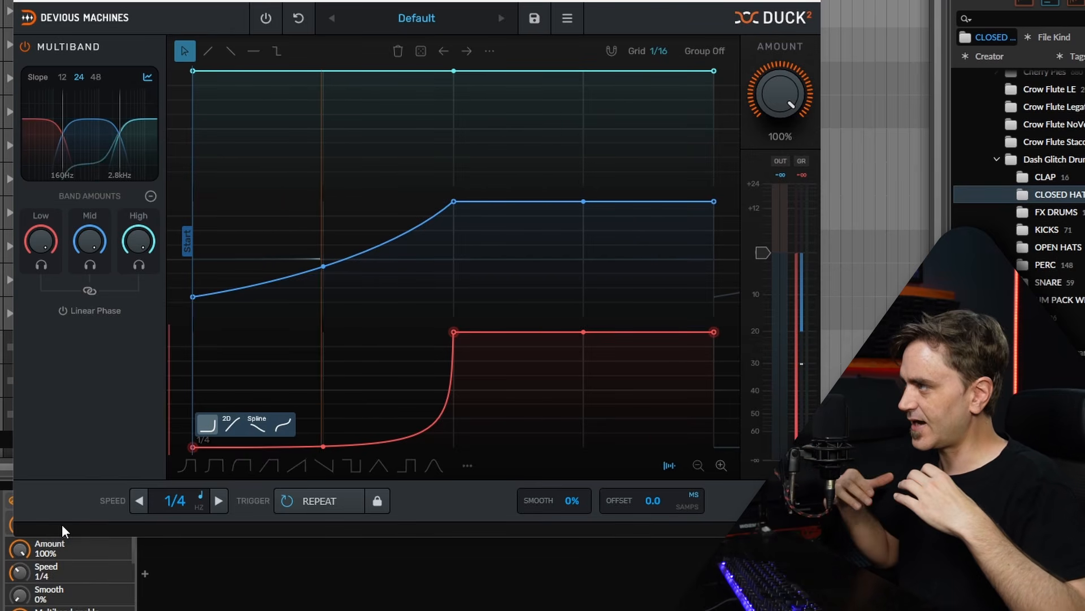
click(65, 313)
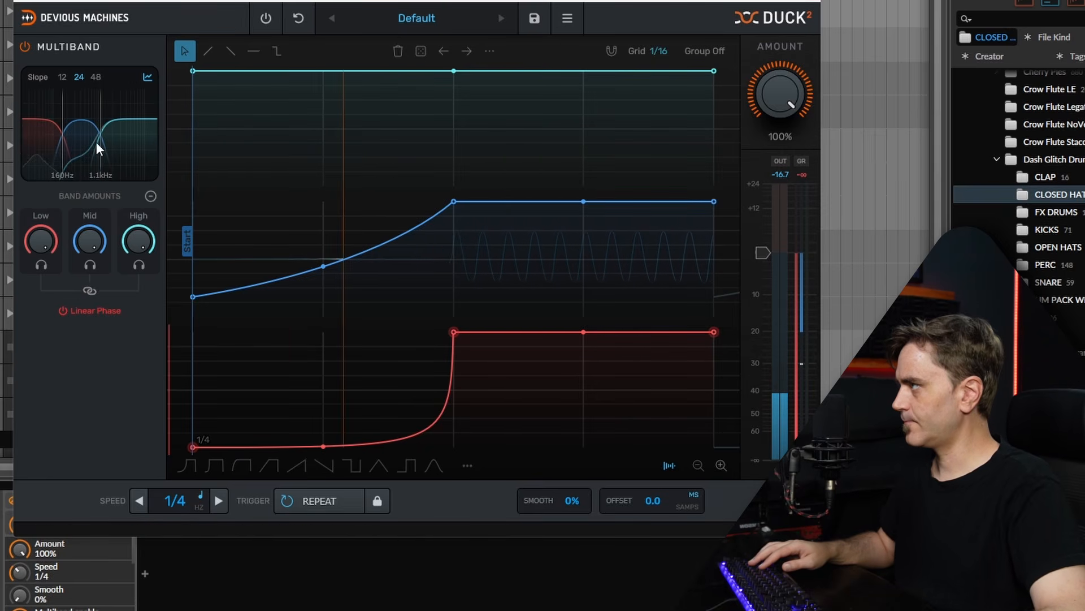
drag(101, 143, 95, 144)
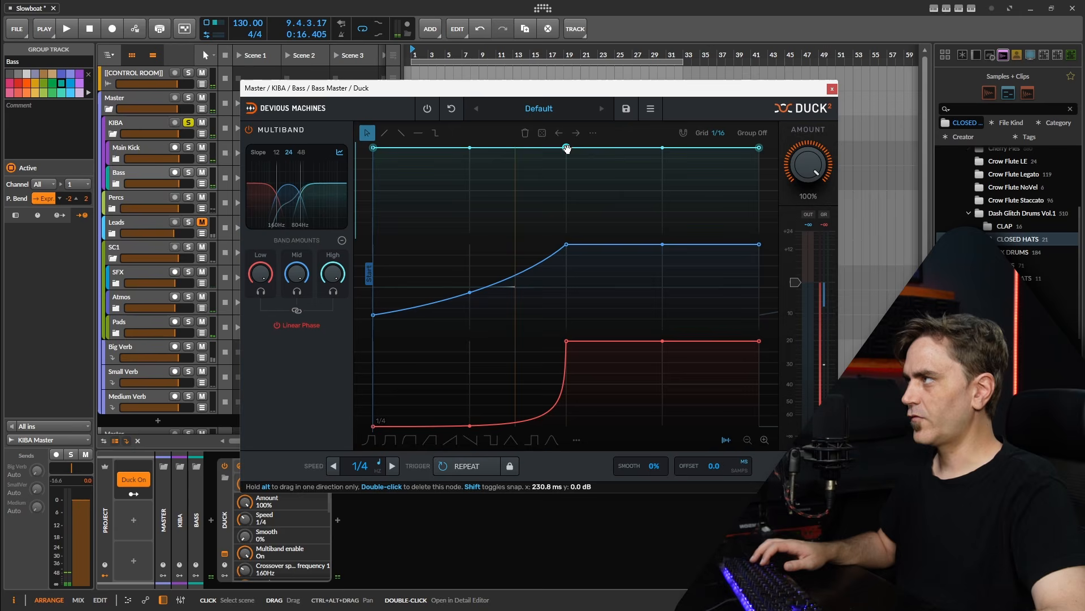
Lower the start point of the high band's ducking curve and bend its rise into a concave ramp up to the middle node
mouse_move(452, 71)
mouse_down()
mouse_move(429, 110)
mouse_move(454, 85)
mouse_up()
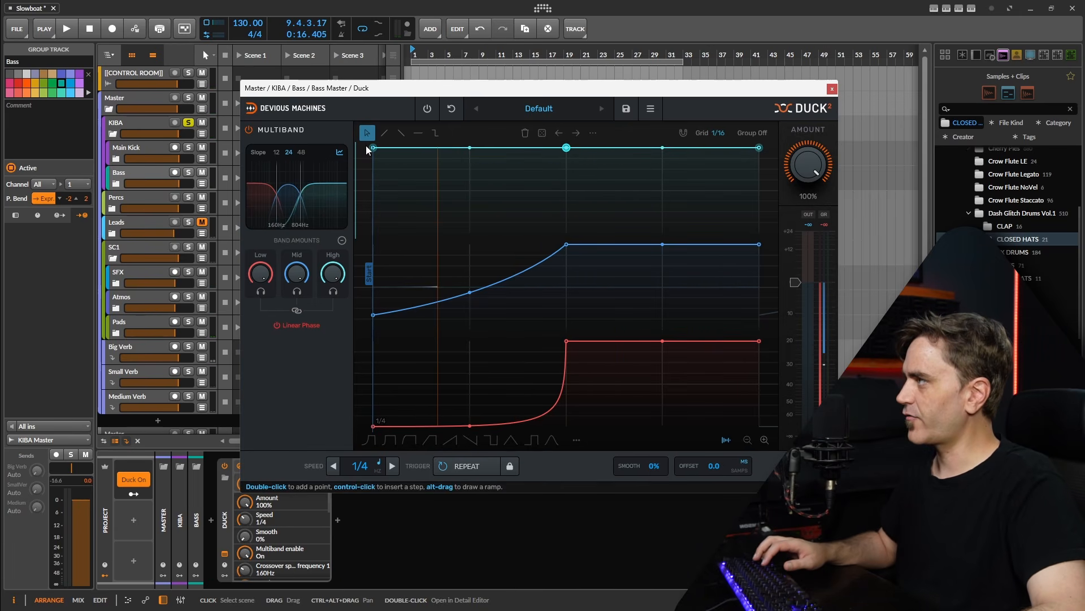
drag(373, 148, 373, 214)
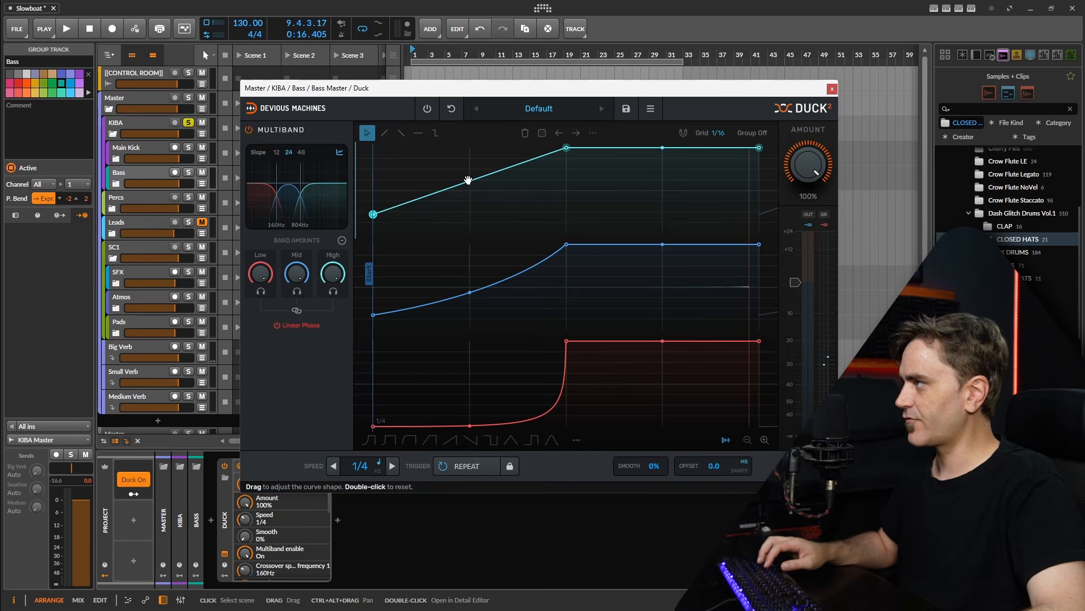
drag(470, 181, 470, 193)
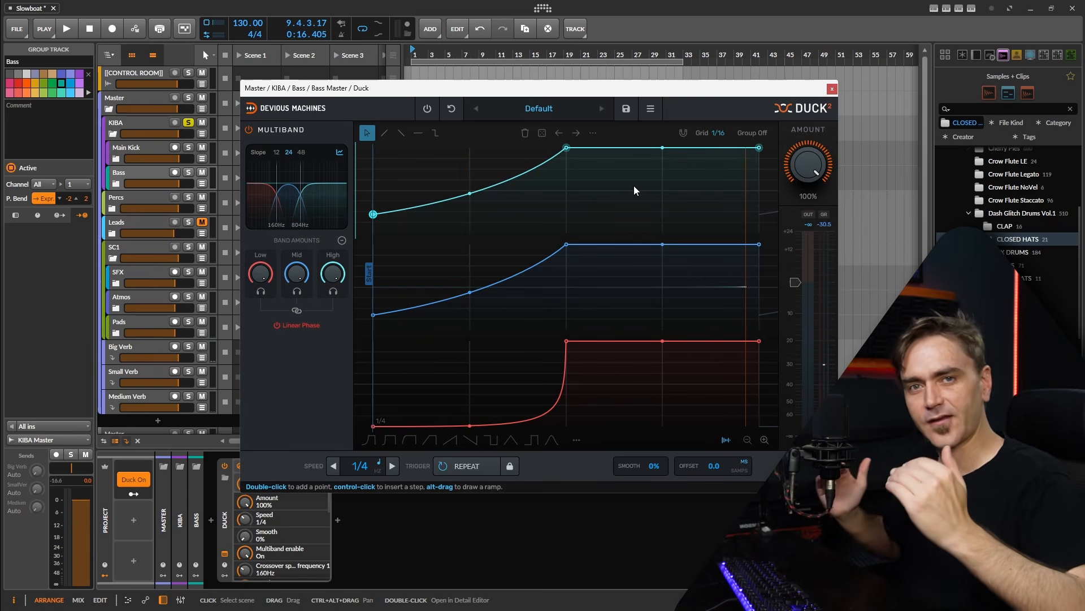
Compare the bass playback with multiband ducking on, off and on again, and close the Duck window
key(space)
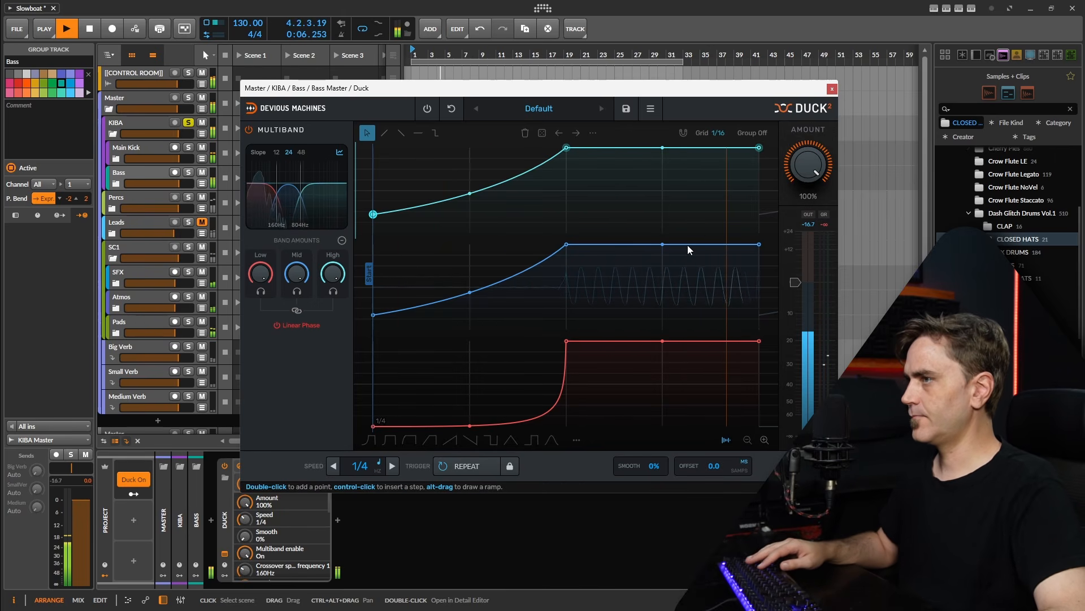
key(space)
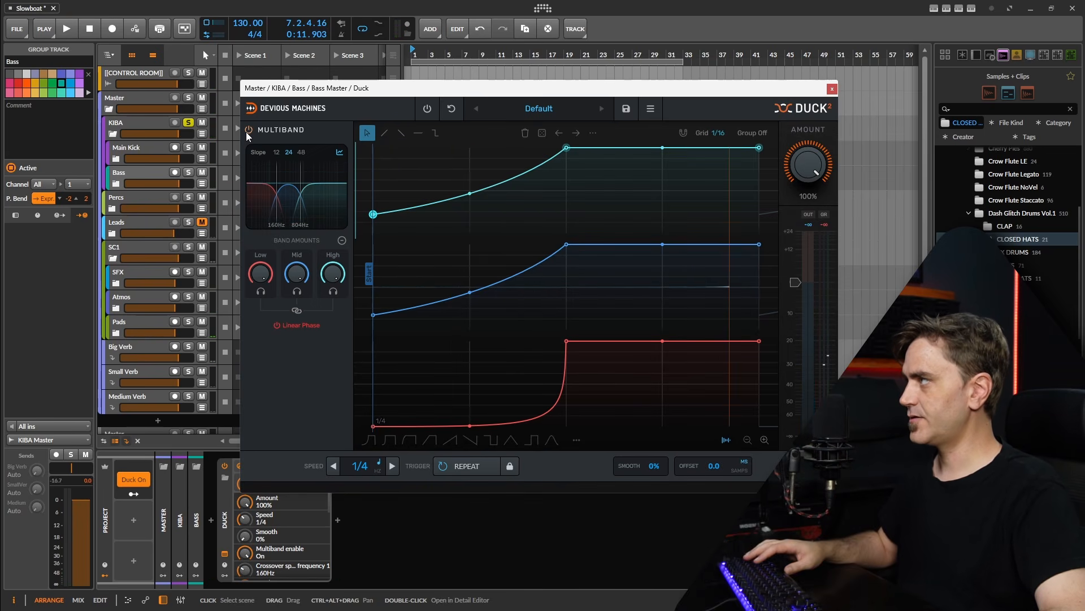
key(space)
click(248, 132)
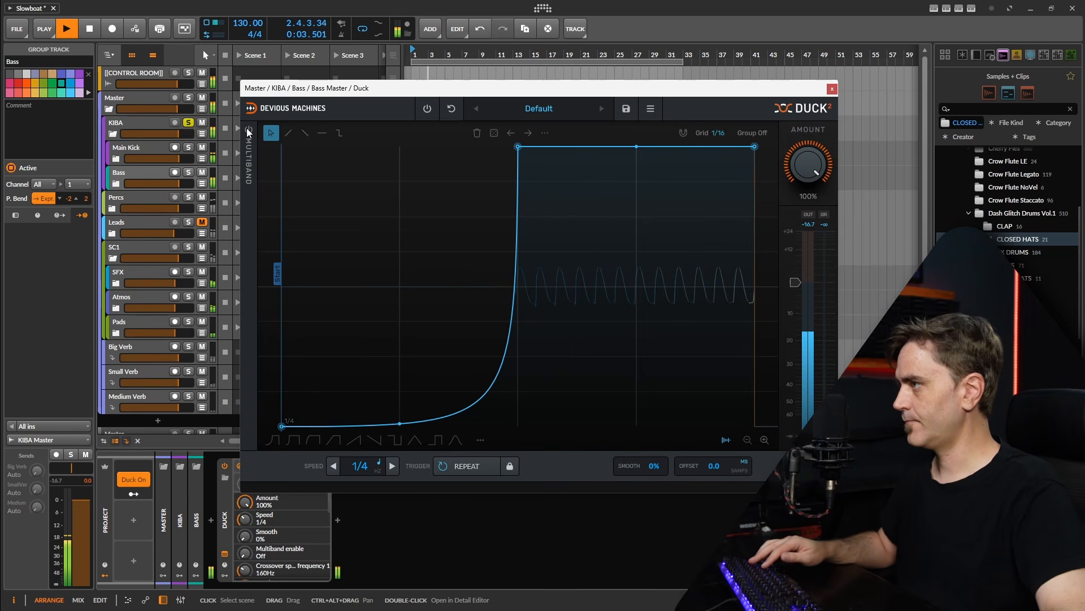
key(space)
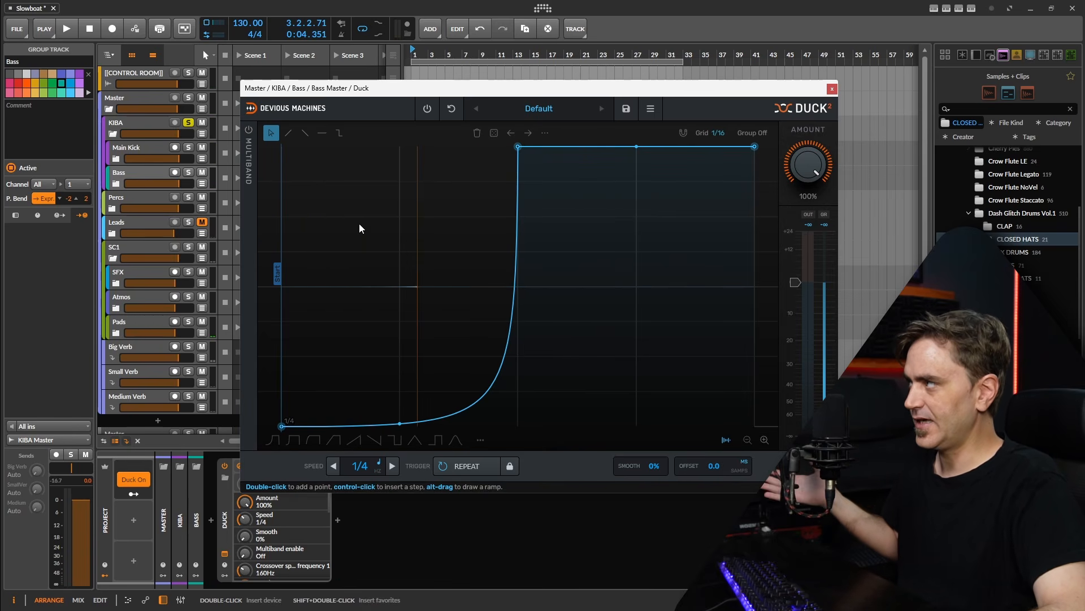
click(248, 130)
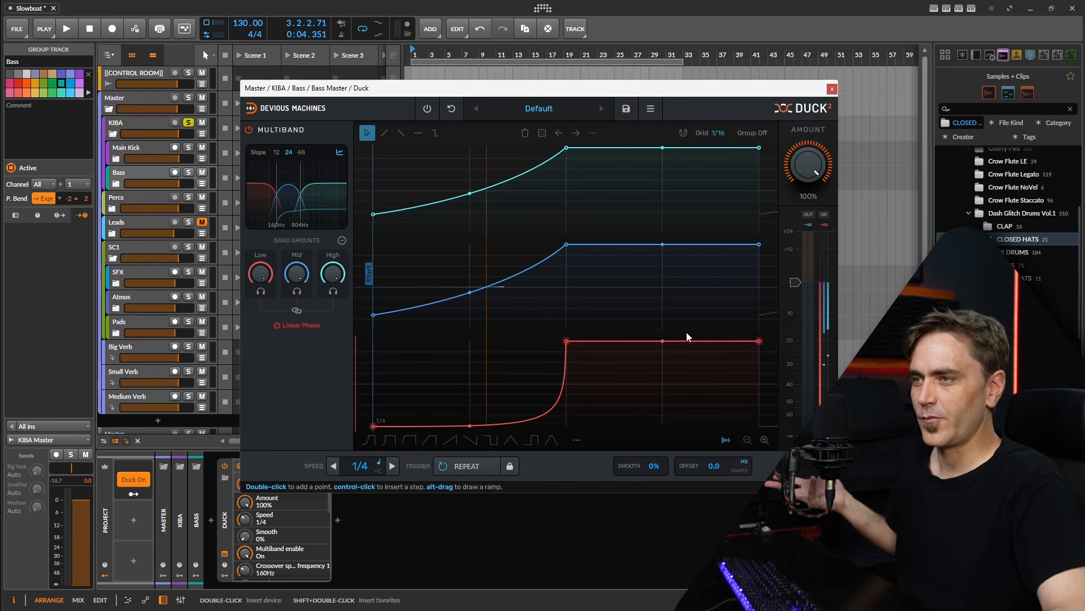
key(space)
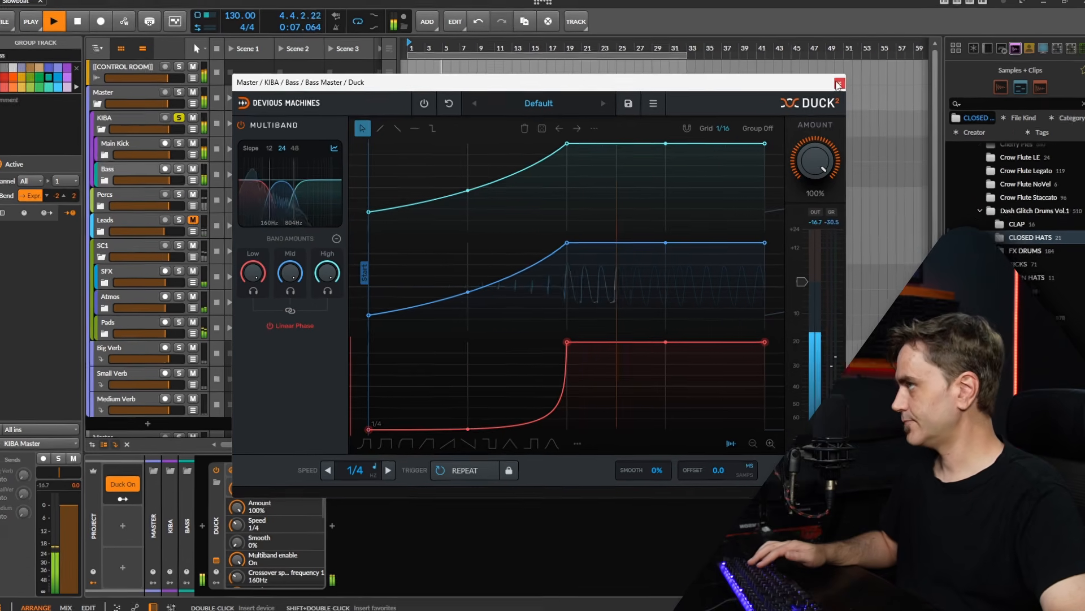
click(832, 88)
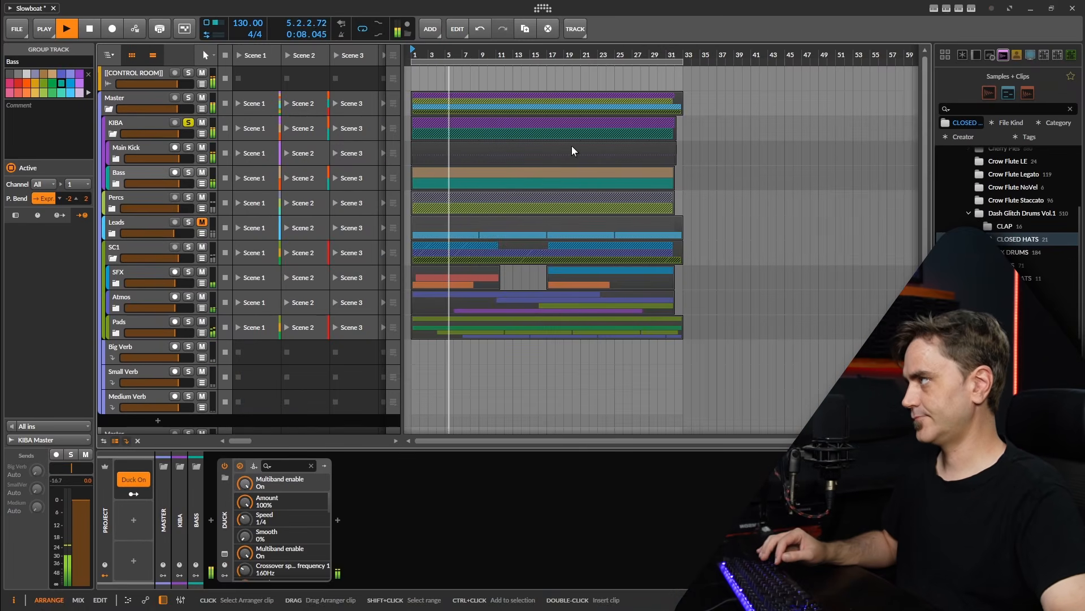
key(space)
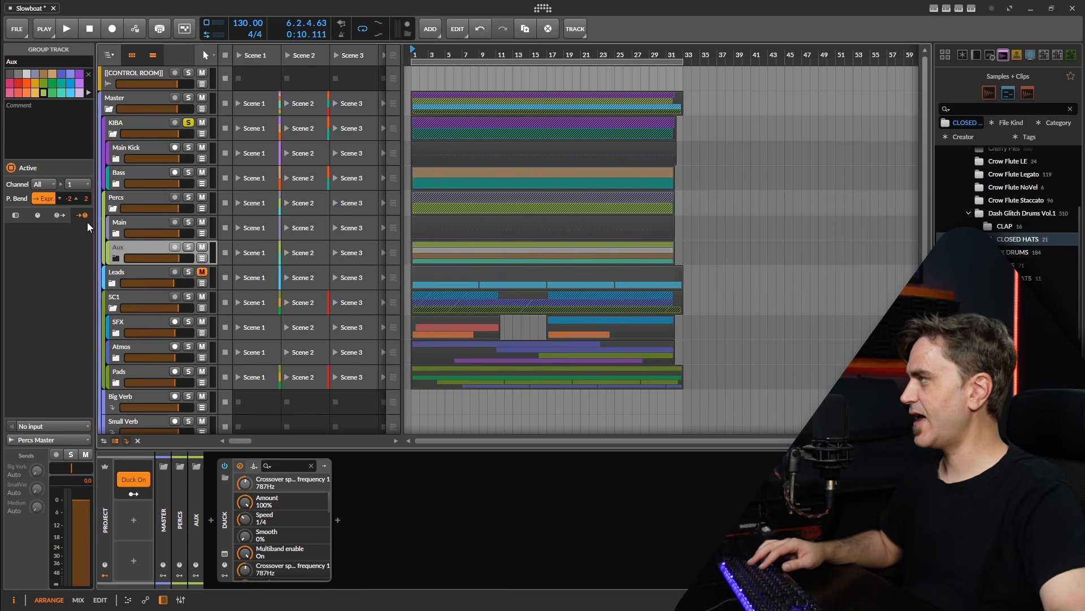
Inspect the tracks inside the Main and Aux percussion groups and open the Duck plug-in on the Aux group
click(137, 224)
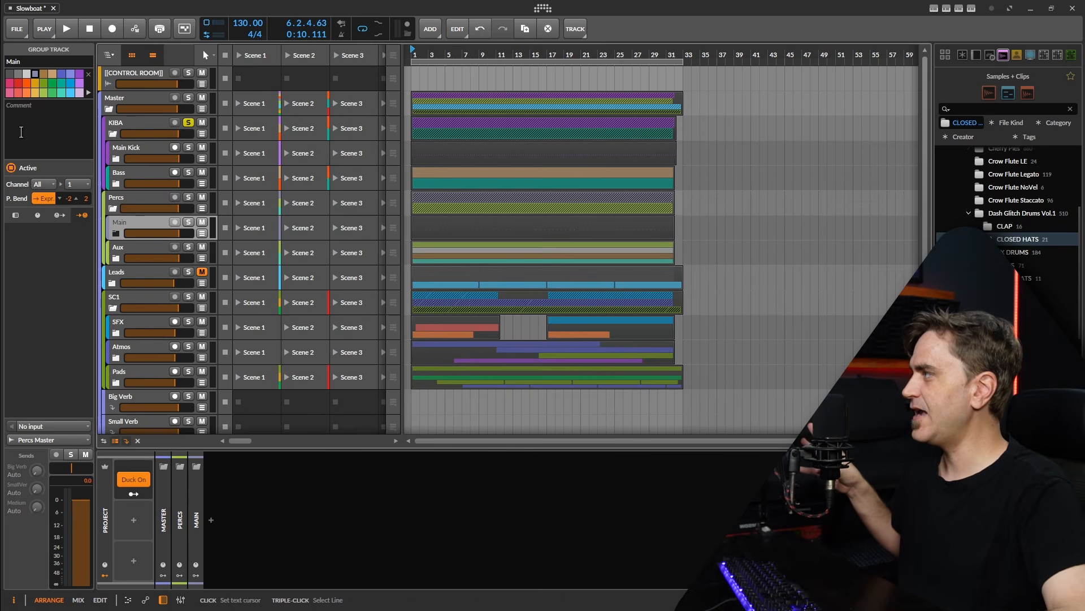
click(116, 233)
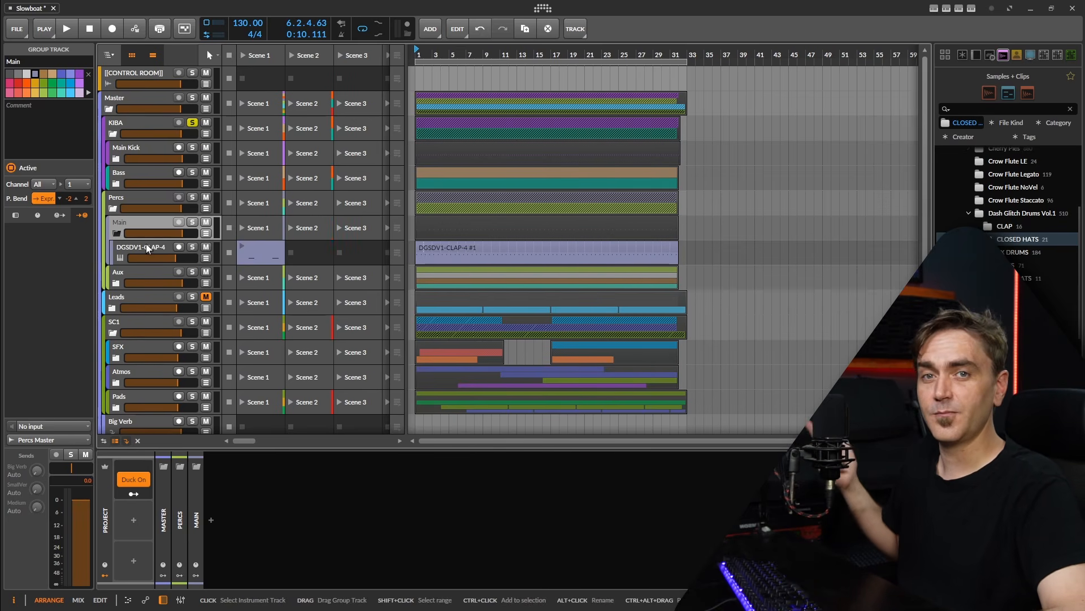
click(116, 233)
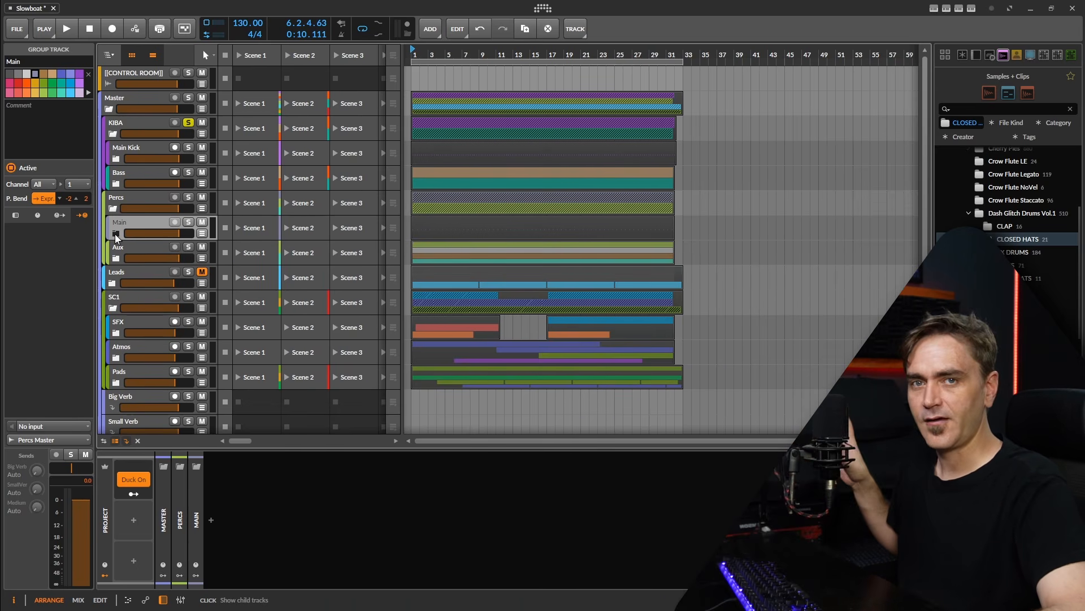
click(124, 247)
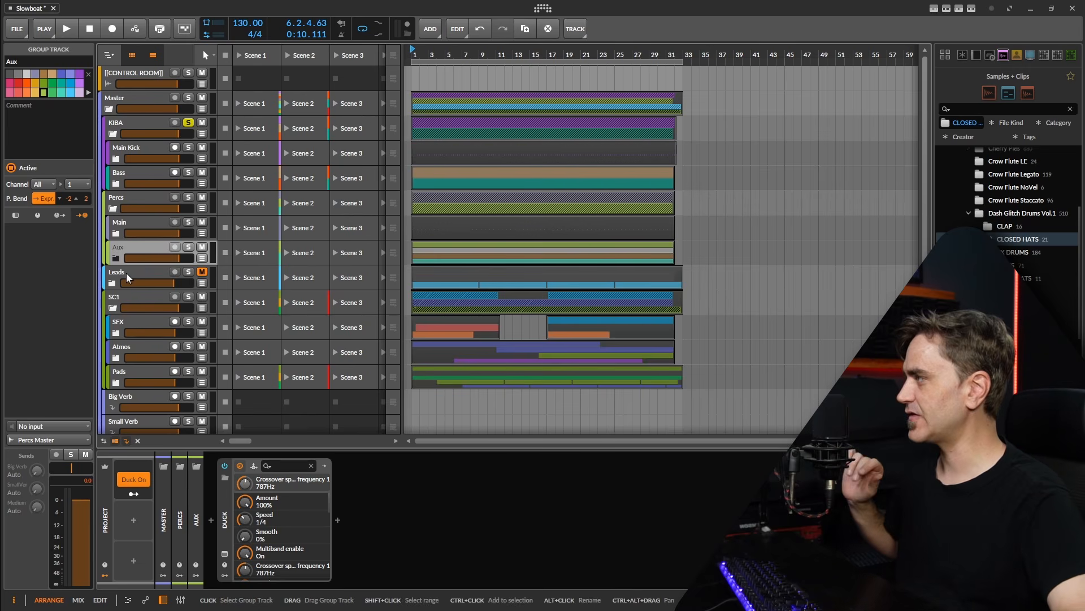
click(116, 258)
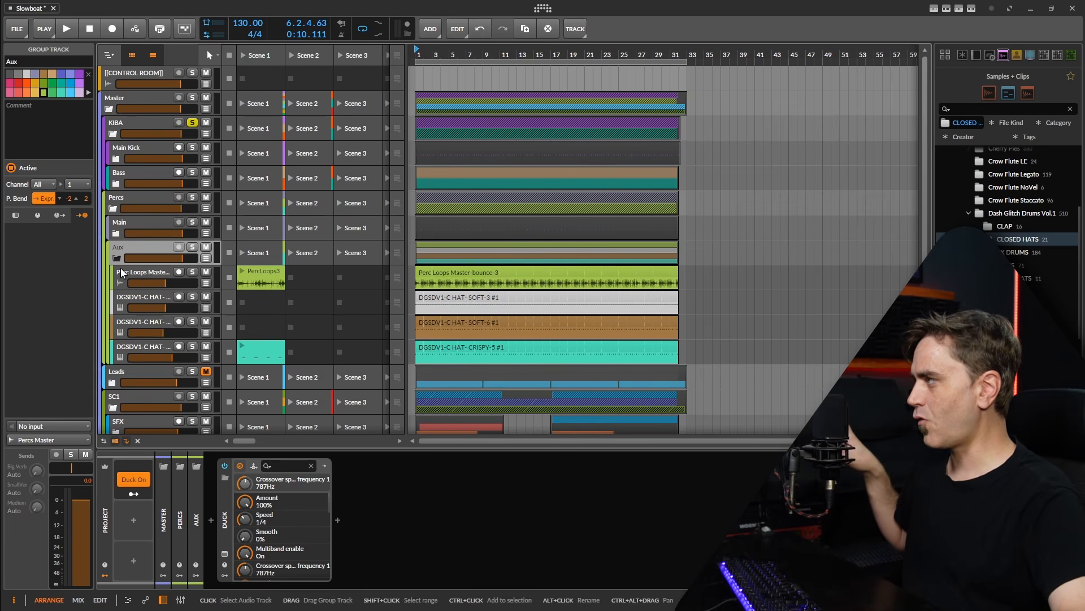
click(225, 553)
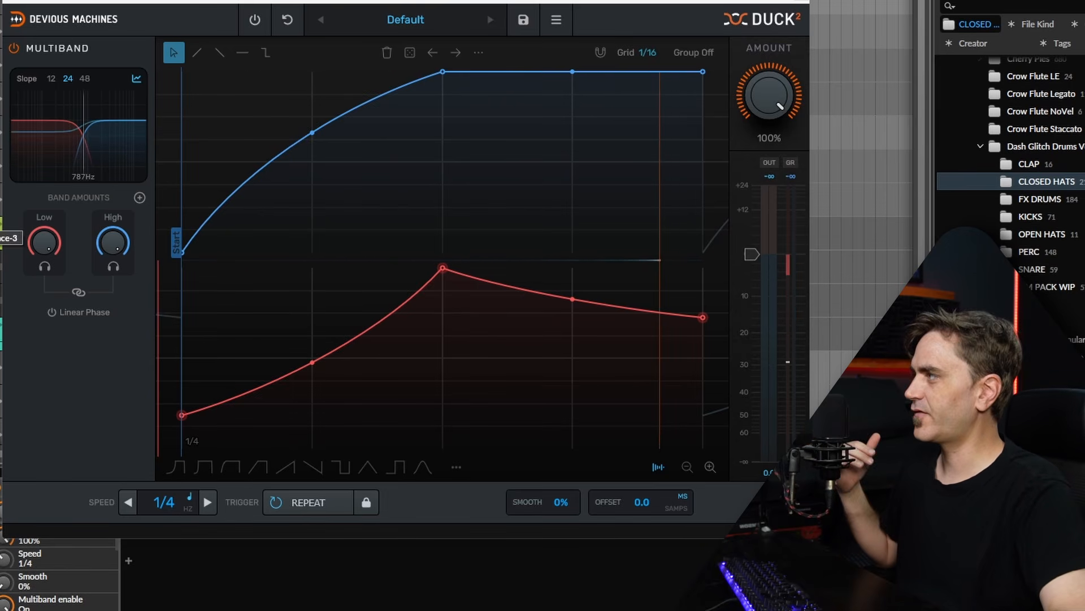
Try a third band in the Aux group's Duck, remove it, and audition the percussion with the existing ducking curves
click(139, 198)
click(140, 197)
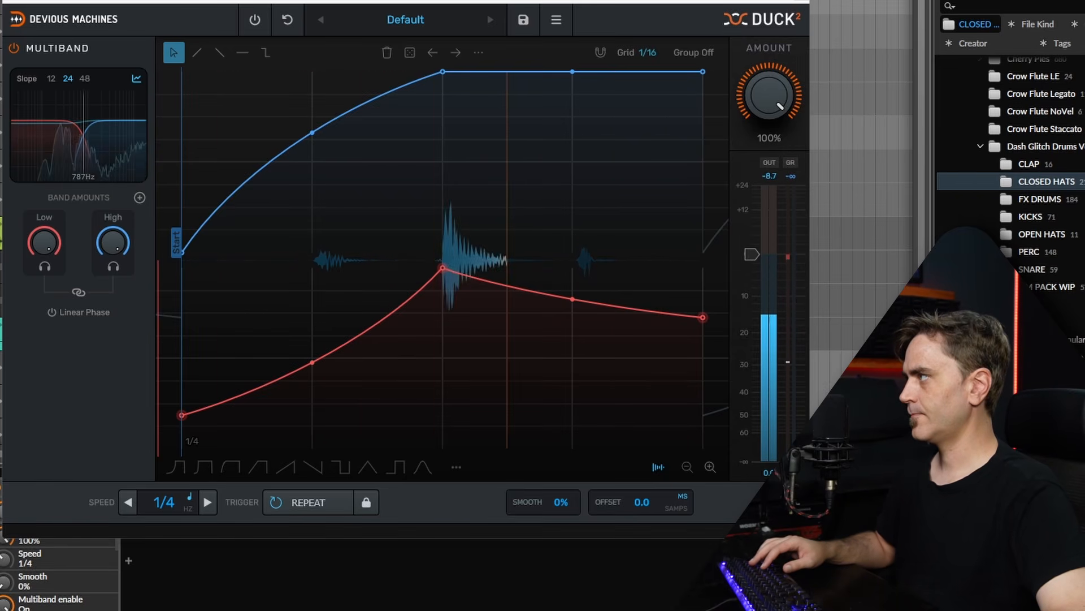
key(space)
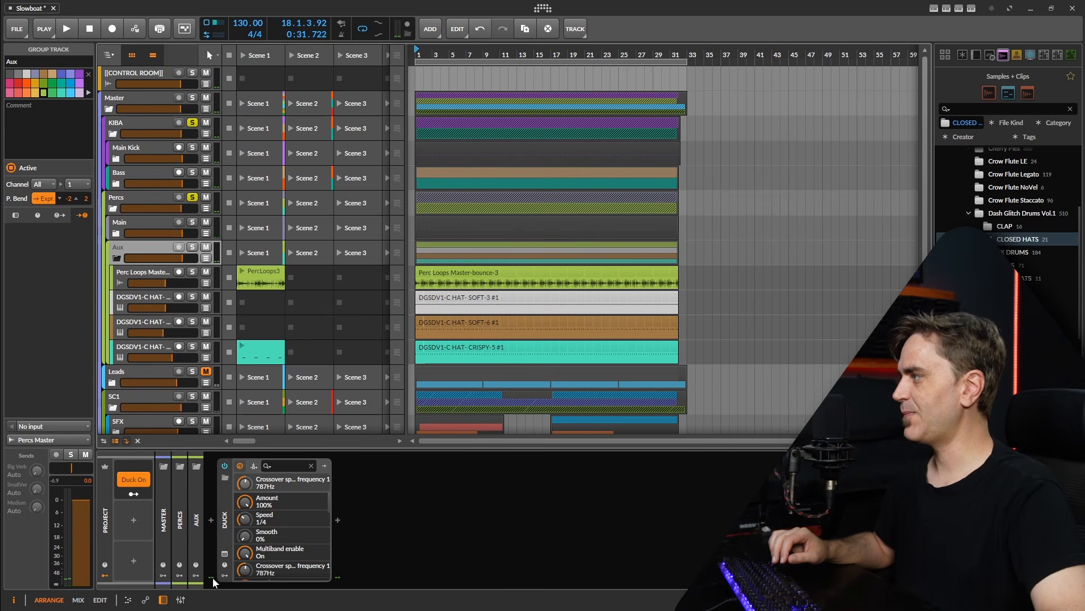
Reopen the Aux group's Duck, add a node on the low band's rising curve, and pull its start point down to the bottom
click(225, 556)
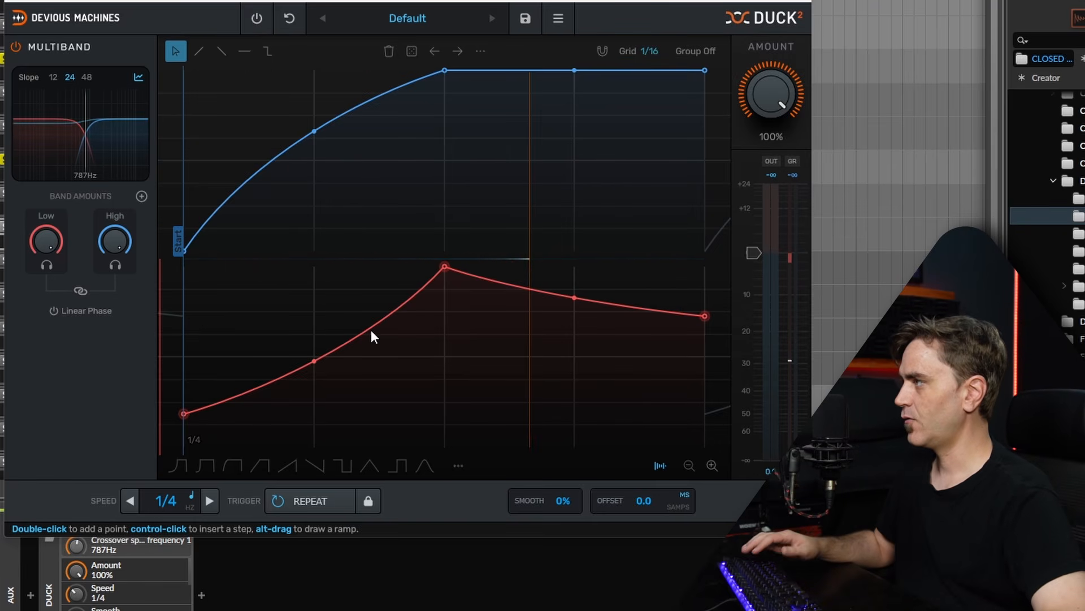
double_click(298, 365)
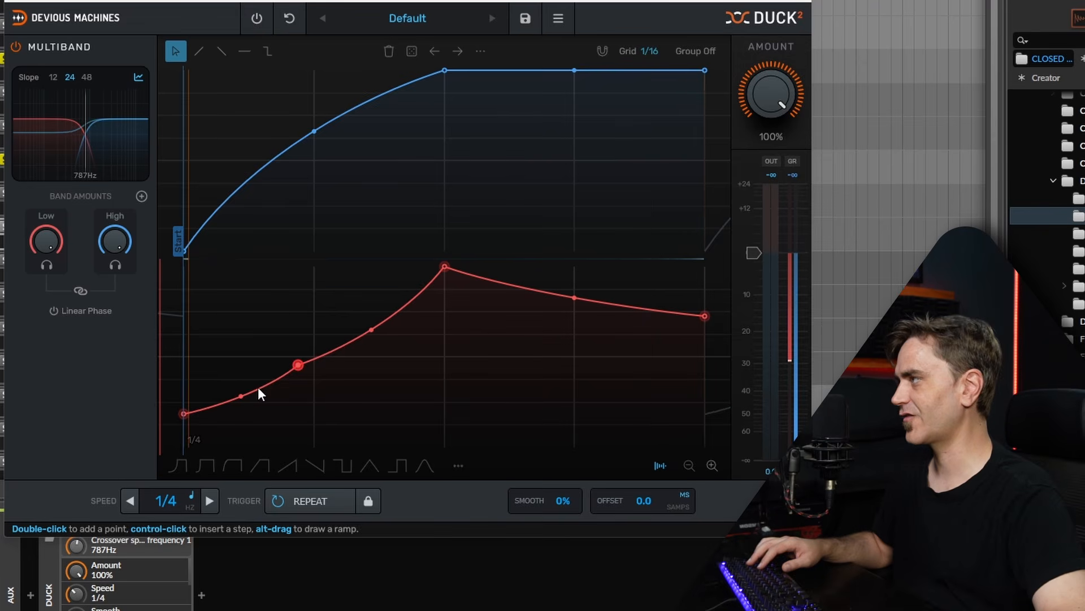
drag(184, 414, 184, 447)
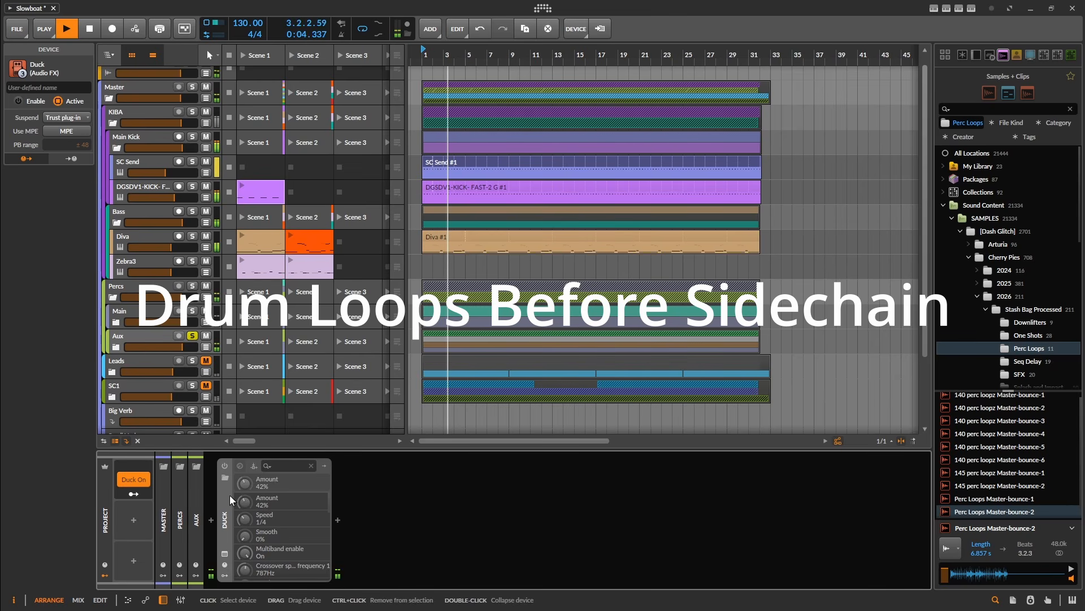
Enable the Duck device on the Aux group during playback and set its Amount to 65%
click(224, 467)
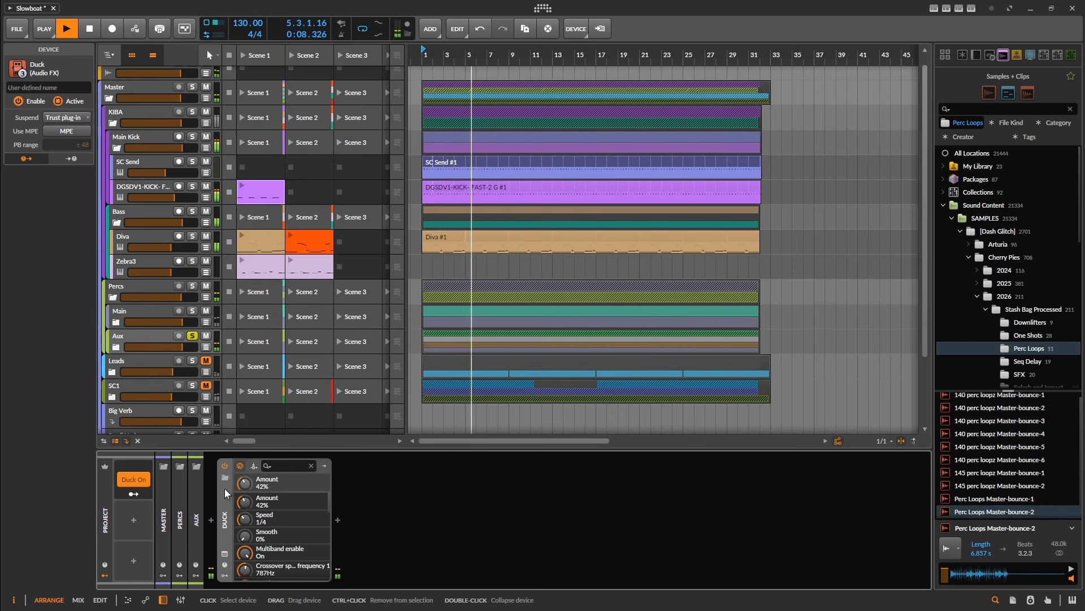
drag(245, 483, 245, 456)
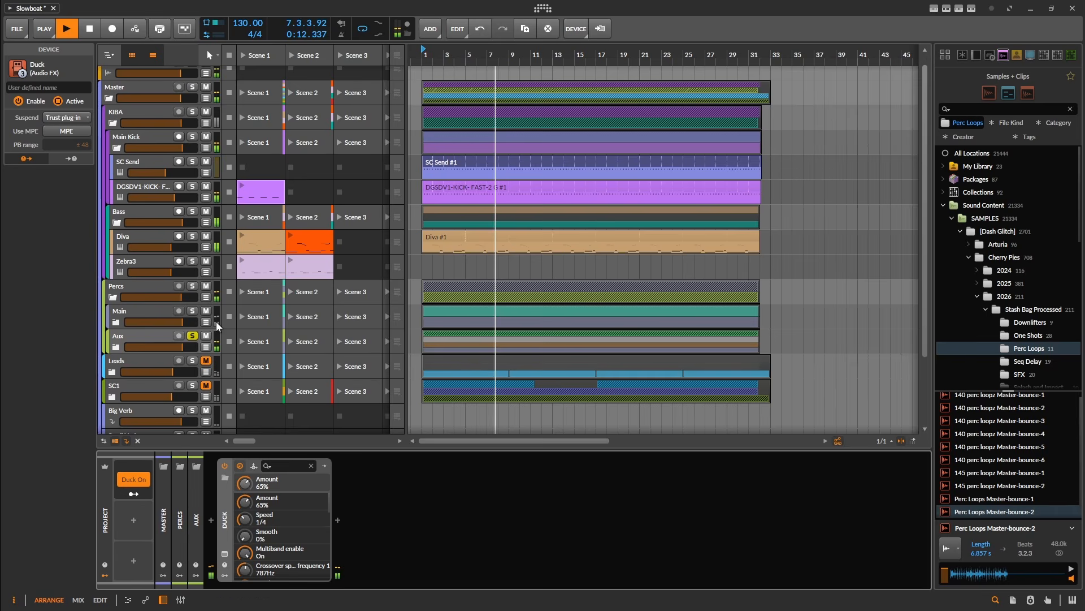
Solo the Main percussion and KIBA groups as well, and compare the drum loops with the Aux group's Duck off and on
click(193, 311)
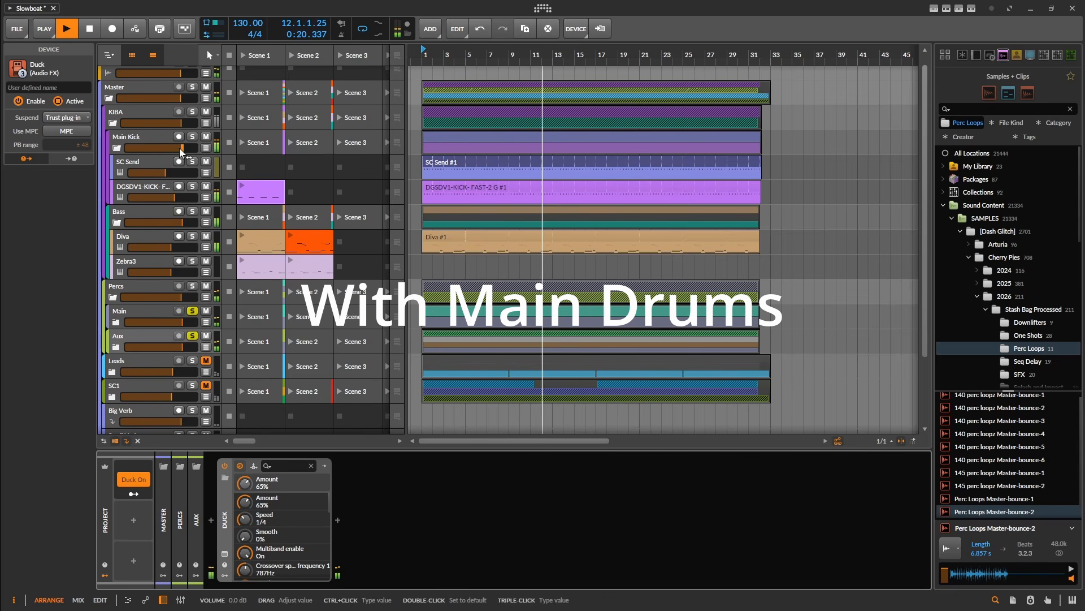
click(192, 111)
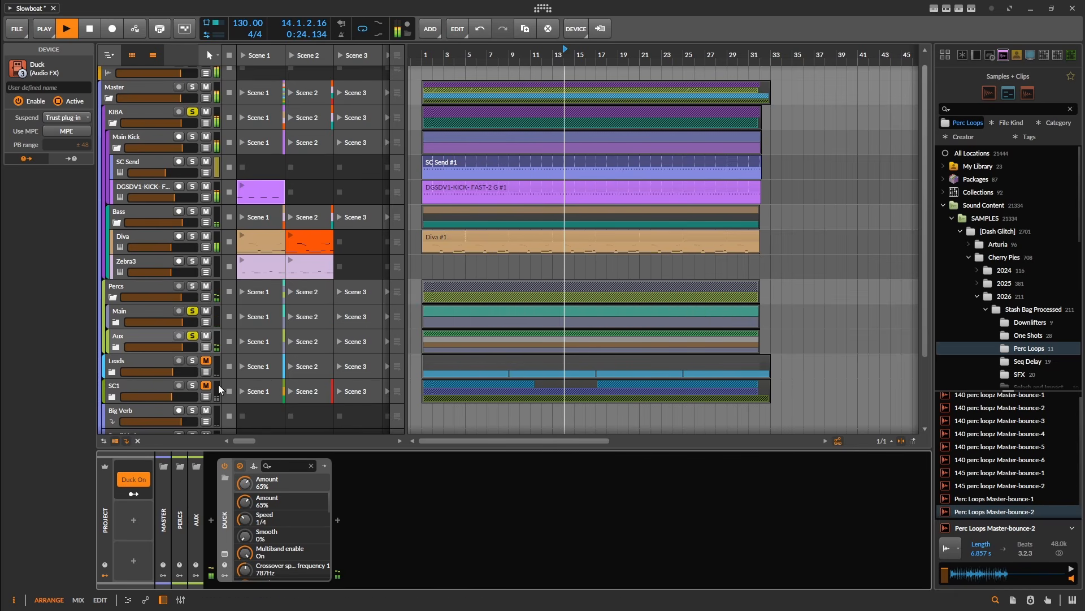
click(224, 467)
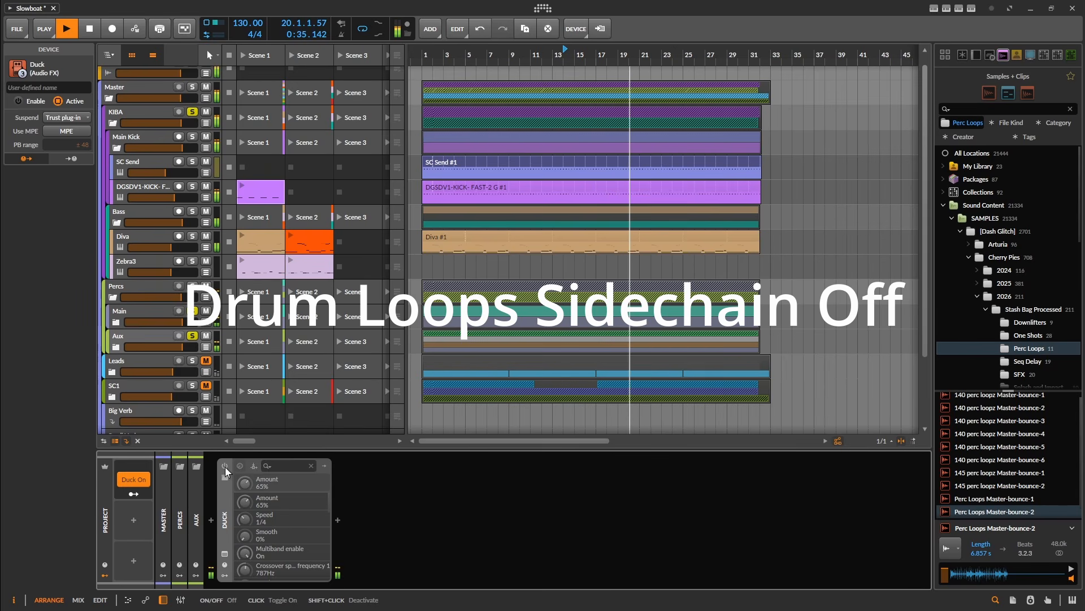
click(228, 464)
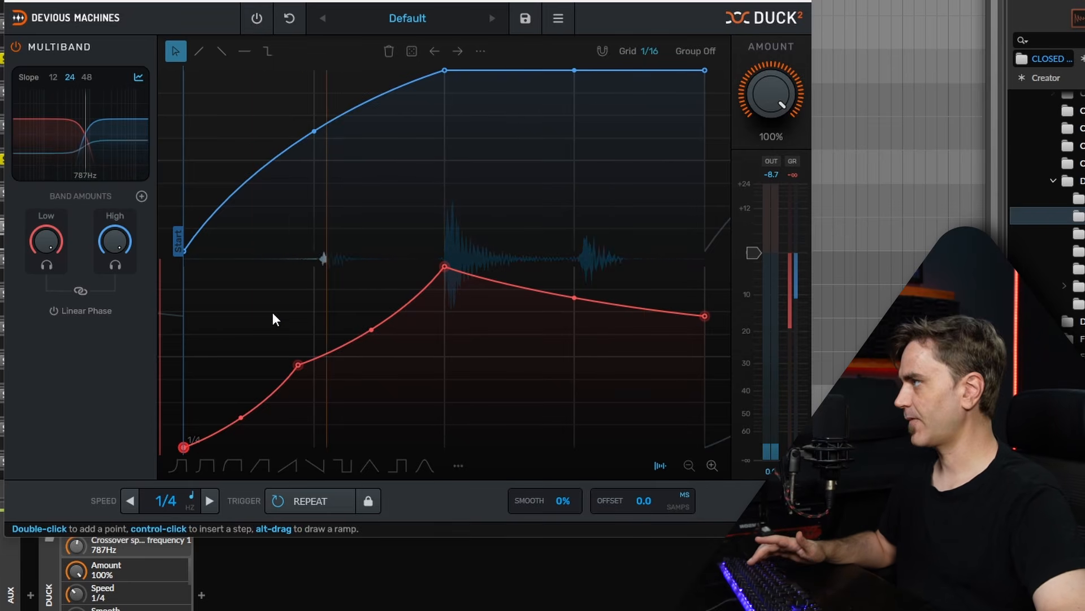
Move the low band's middle node to just before its peak, and slope the high band's tail gently downward in the Aux Duck
drag(294, 371, 397, 396)
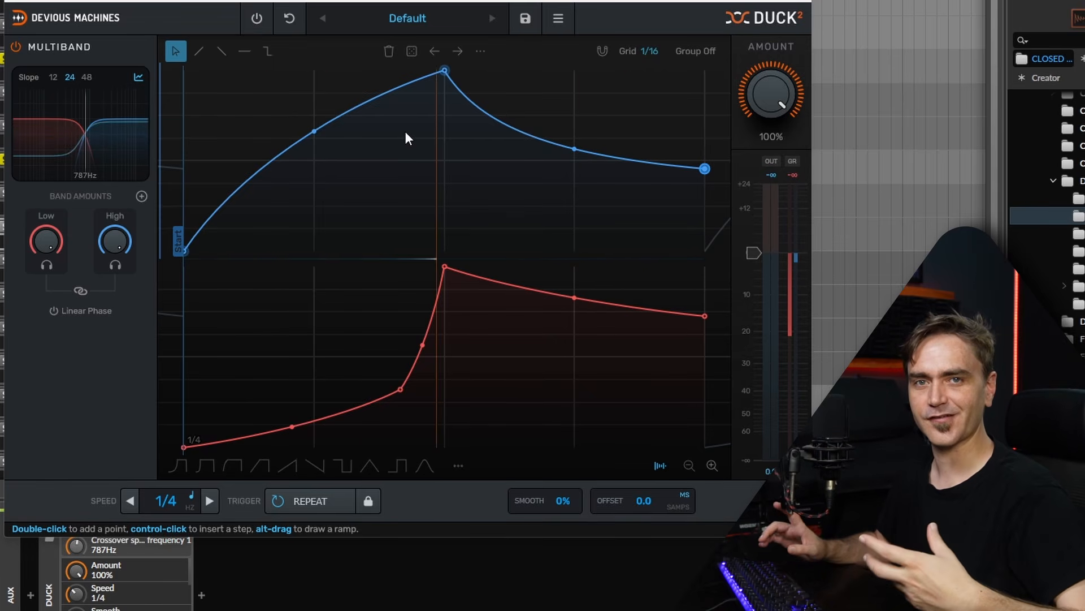
mouse_move(705, 168)
mouse_down()
mouse_move(705, 215)
mouse_move(704, 172)
mouse_up()
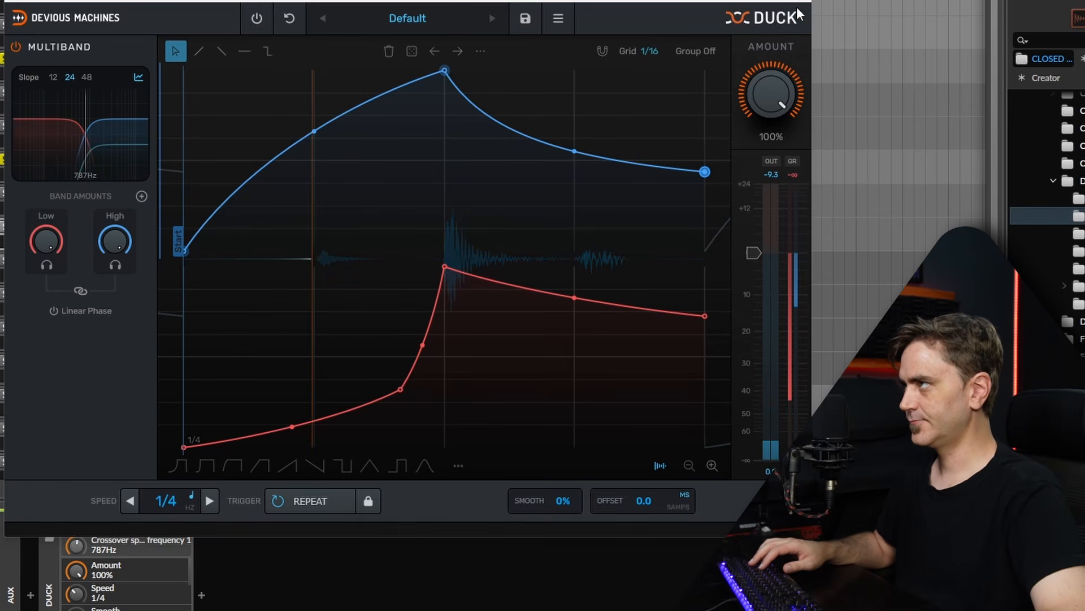
drag(707, 175, 709, 144)
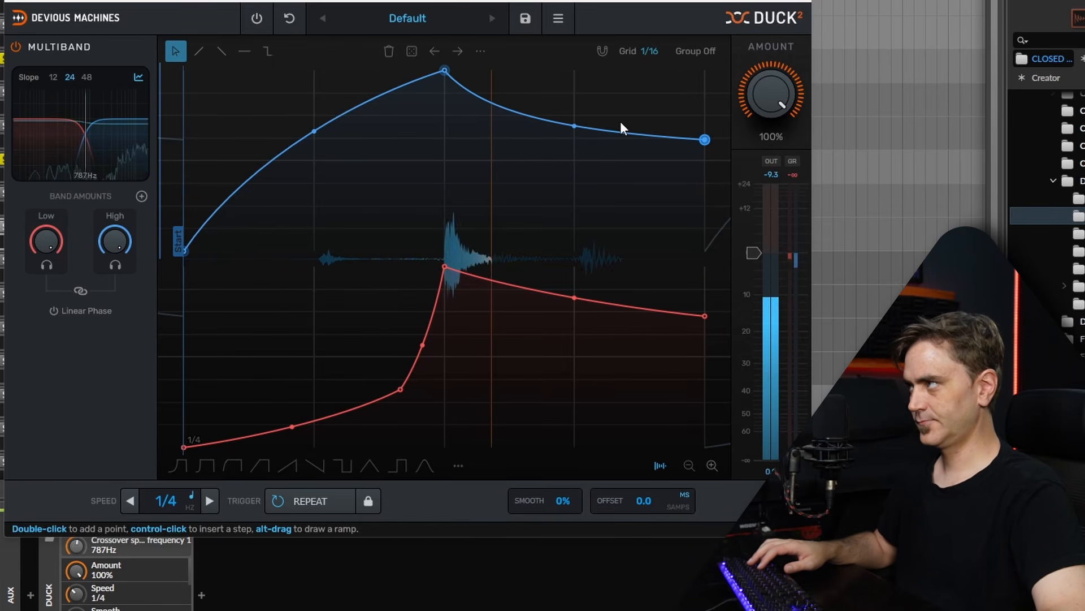
drag(577, 129, 577, 108)
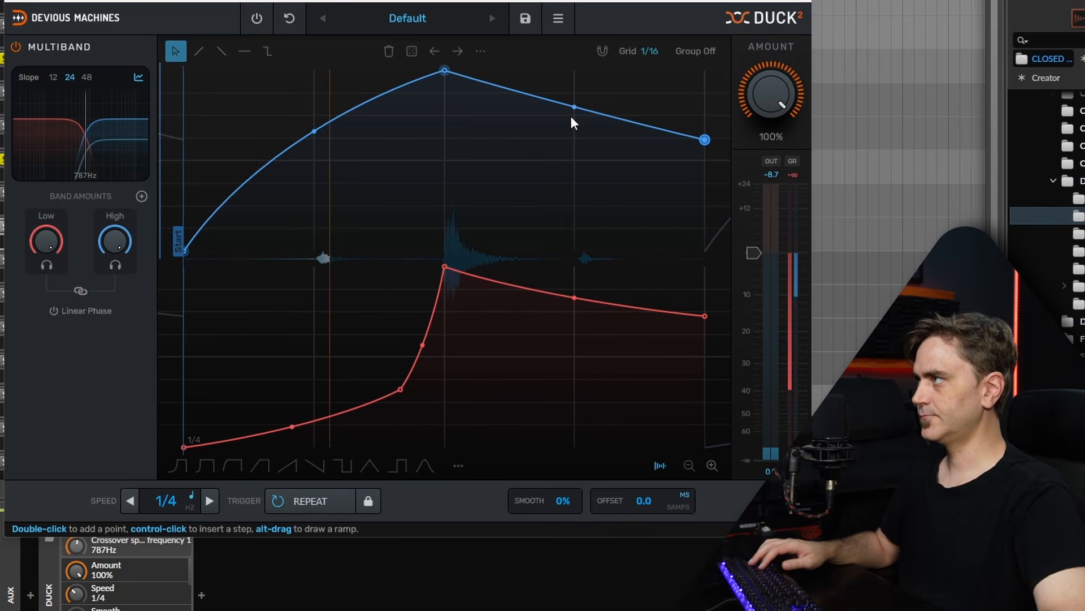
Add a node halfway along the high band's falling tail and lower it to form a flat step after the peak
double_click(543, 112)
drag(543, 111, 574, 136)
mouse_move(574, 134)
click(542, 137)
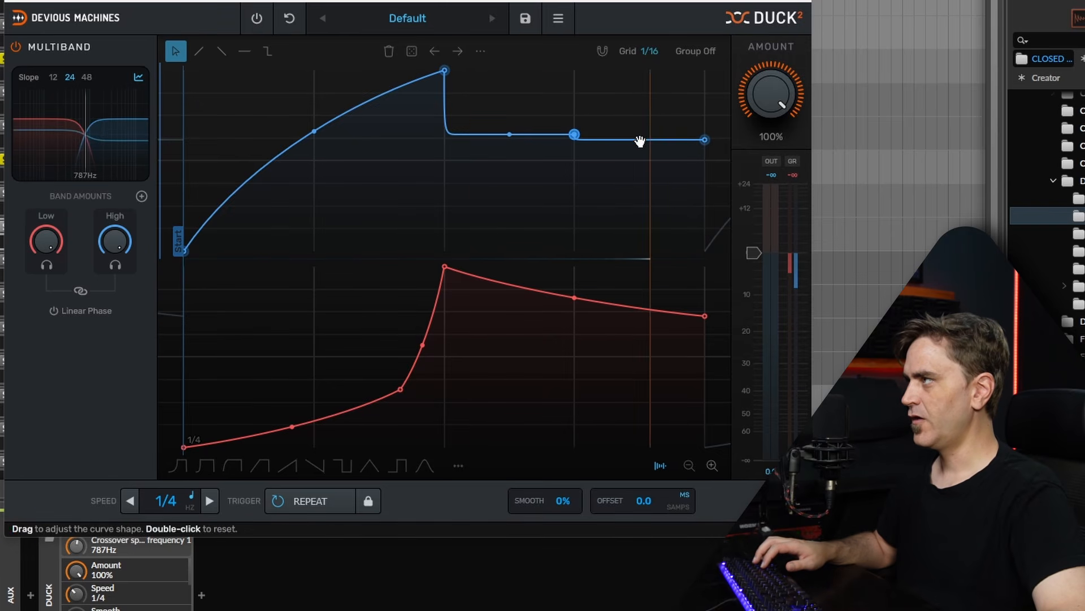
Raise the high band's added node, lower its end point into a second step, and pull its peak node down to mid-height
drag(705, 139, 705, 216)
click(665, 127)
drag(574, 182, 574, 115)
click(693, 173)
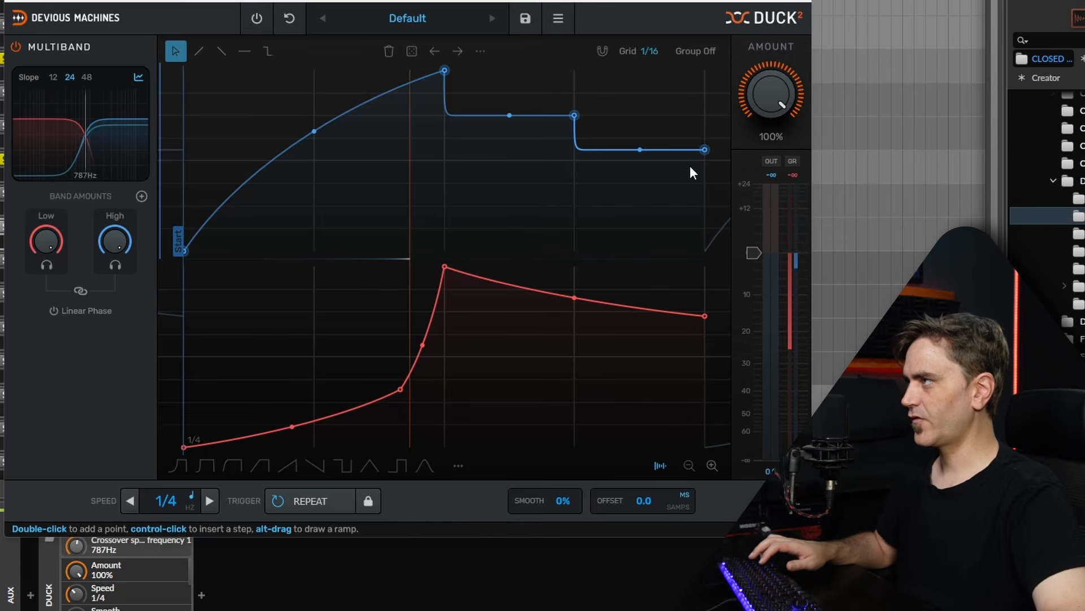
drag(705, 150, 704, 183)
drag(444, 70, 444, 160)
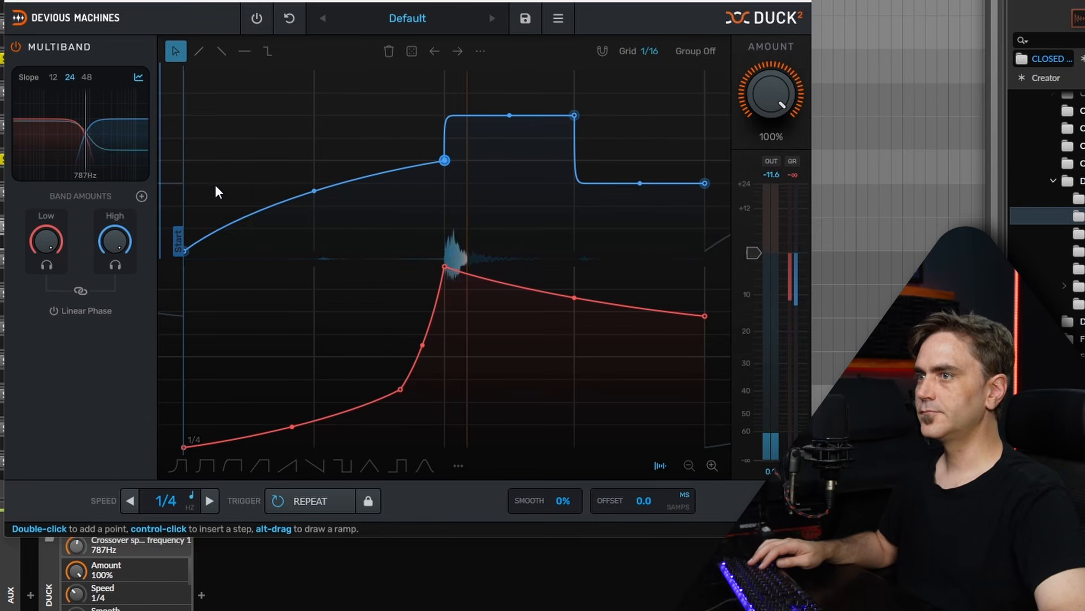
Compare the Aux Duck's overall Amount at 49% and 100%, and reduce its High band amount to 67%
key(space)
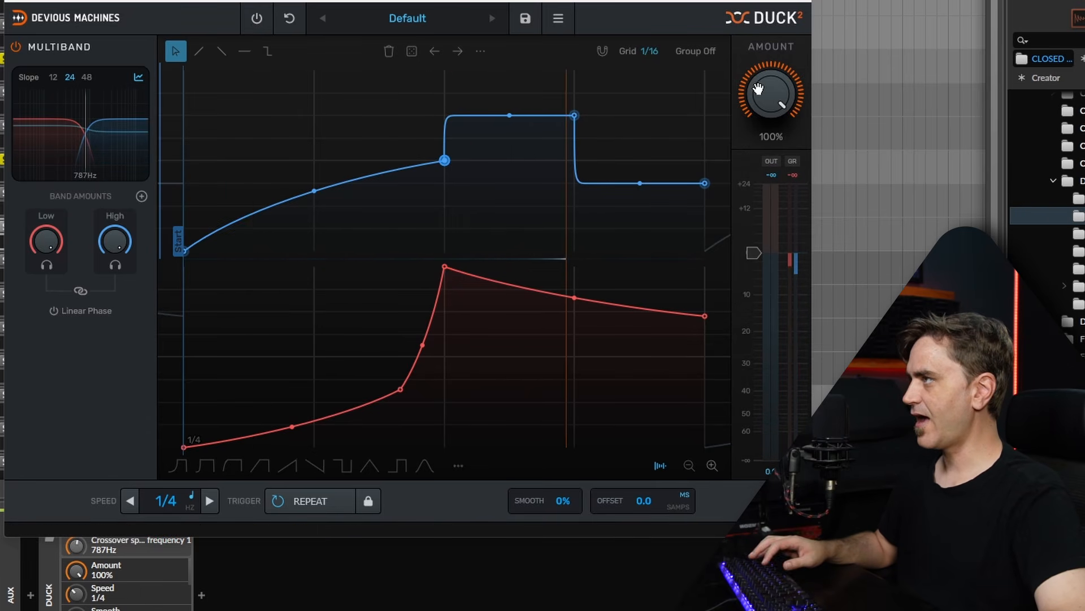
drag(762, 92, 762, 181)
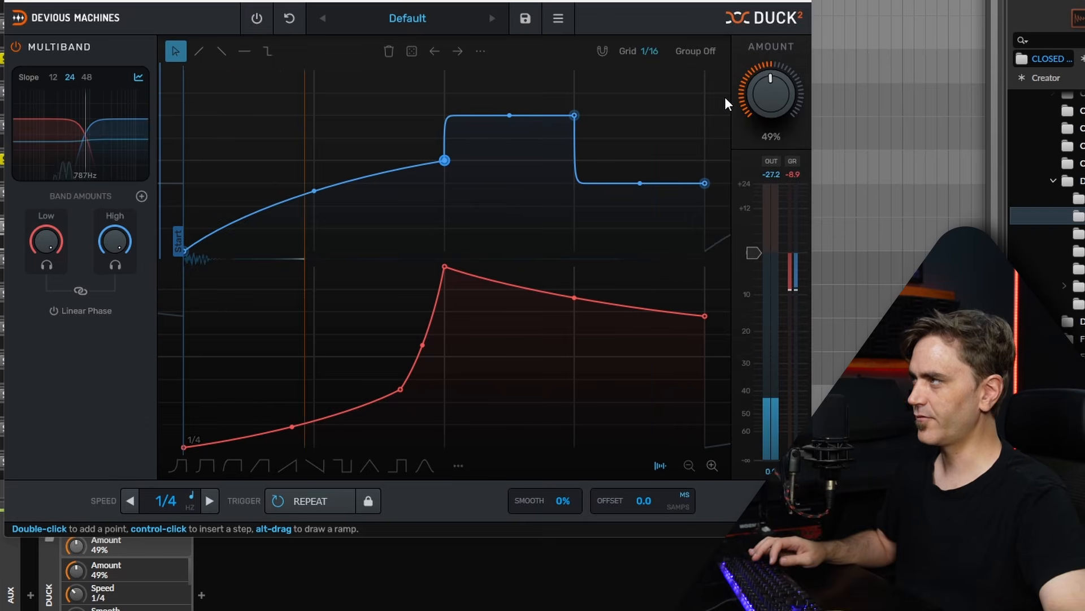
double_click(772, 91)
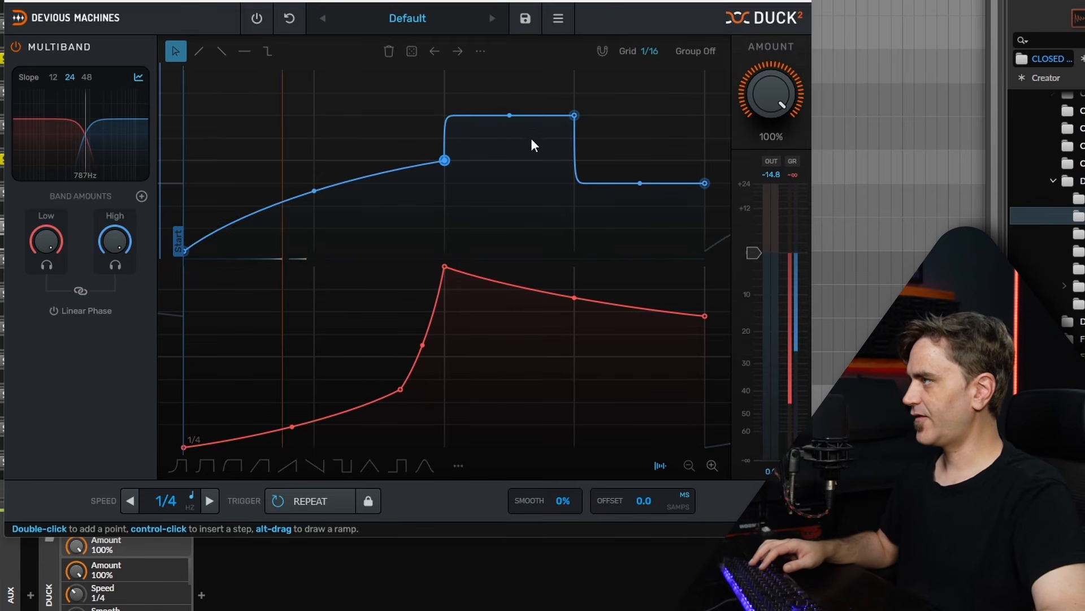
mouse_move(115, 246)
mouse_down()
mouse_move(116, 260)
mouse_move(113, 238)
mouse_up()
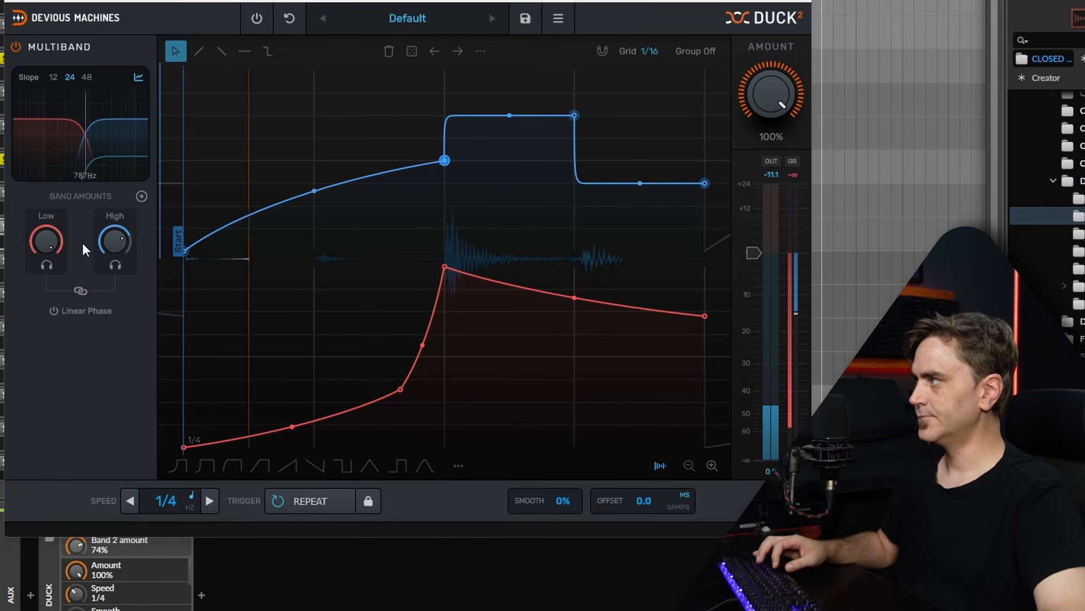
drag(117, 244, 117, 250)
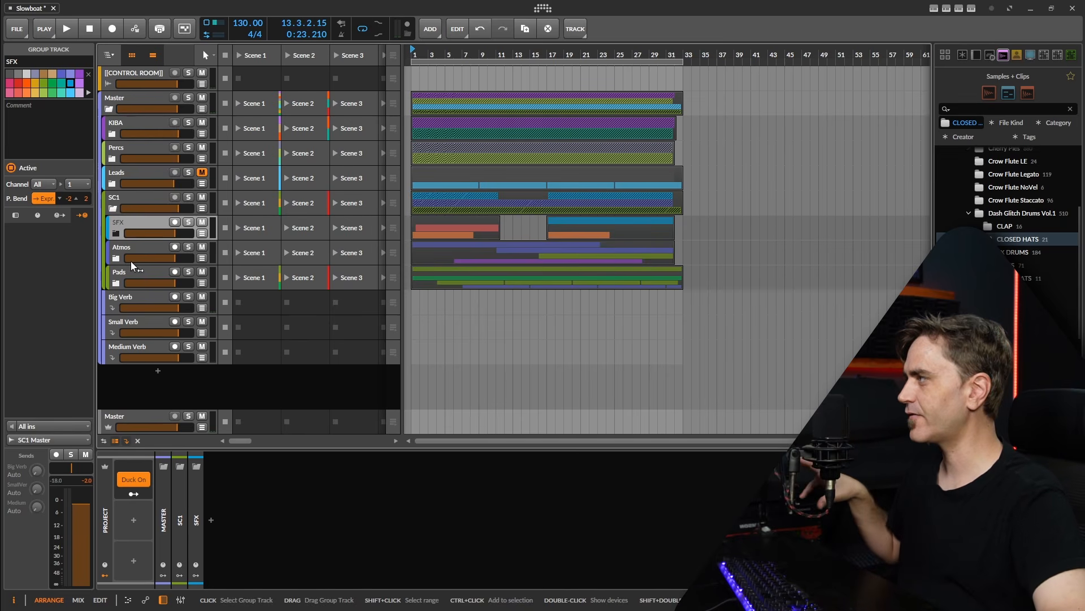
Review the device chains on the SC1, Leads, SFX, Atmos and Pads groups
click(134, 197)
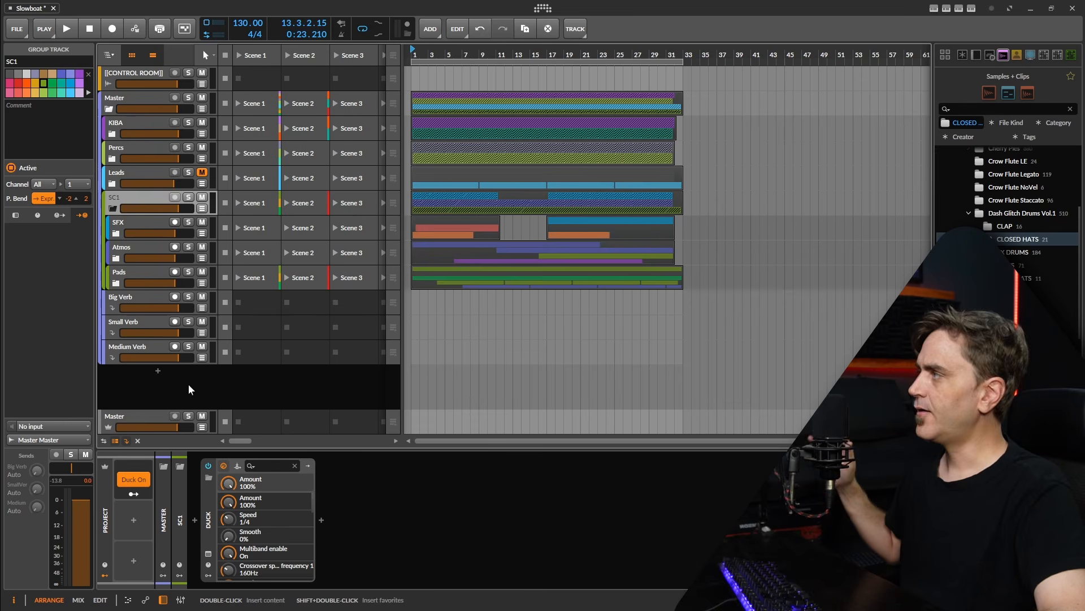
click(136, 172)
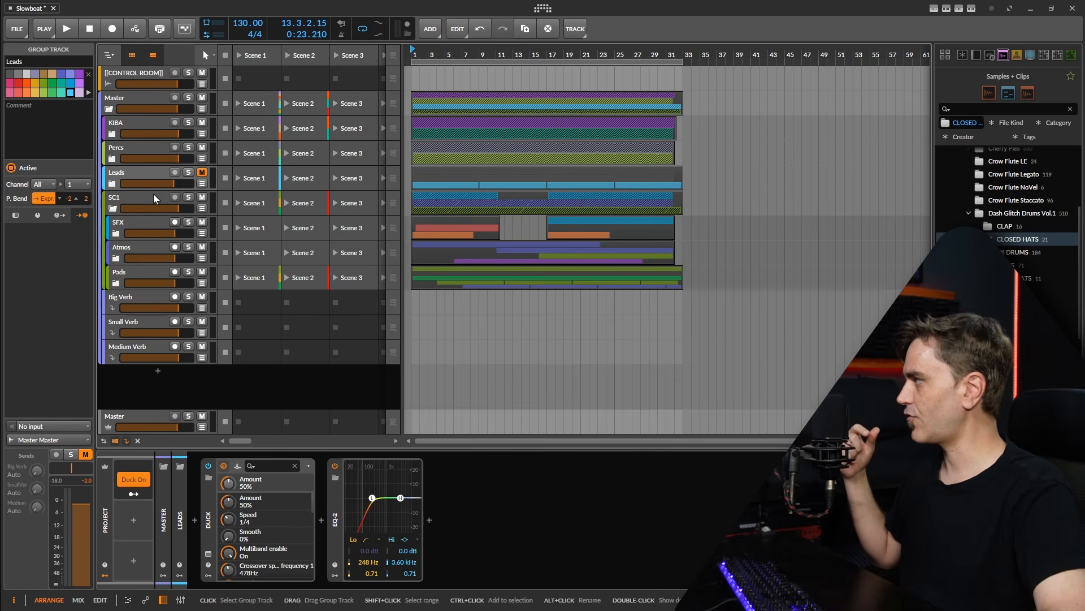
click(143, 207)
click(135, 219)
click(129, 253)
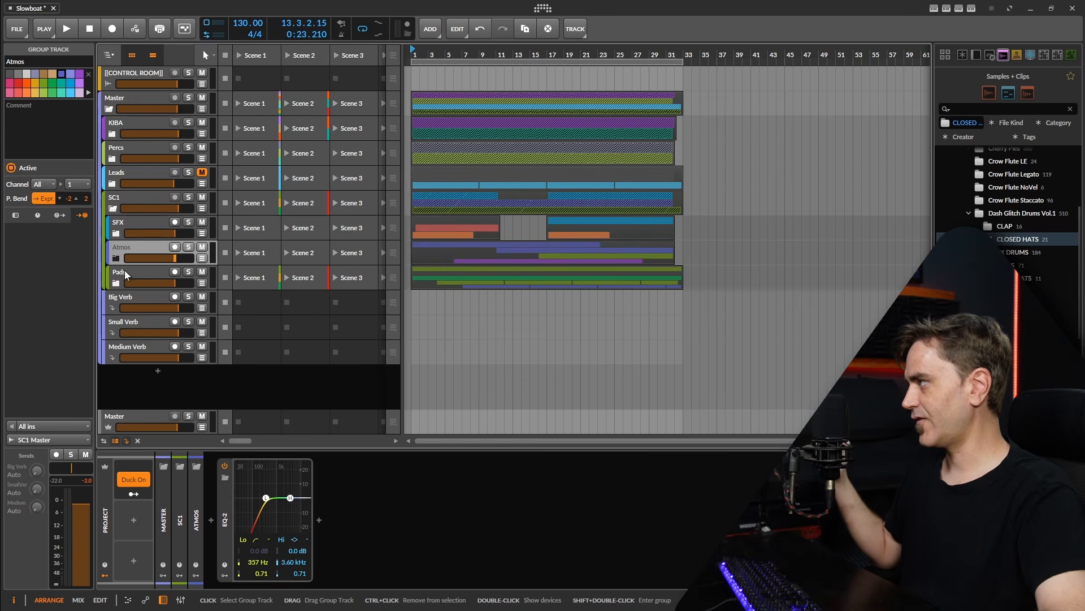
click(125, 270)
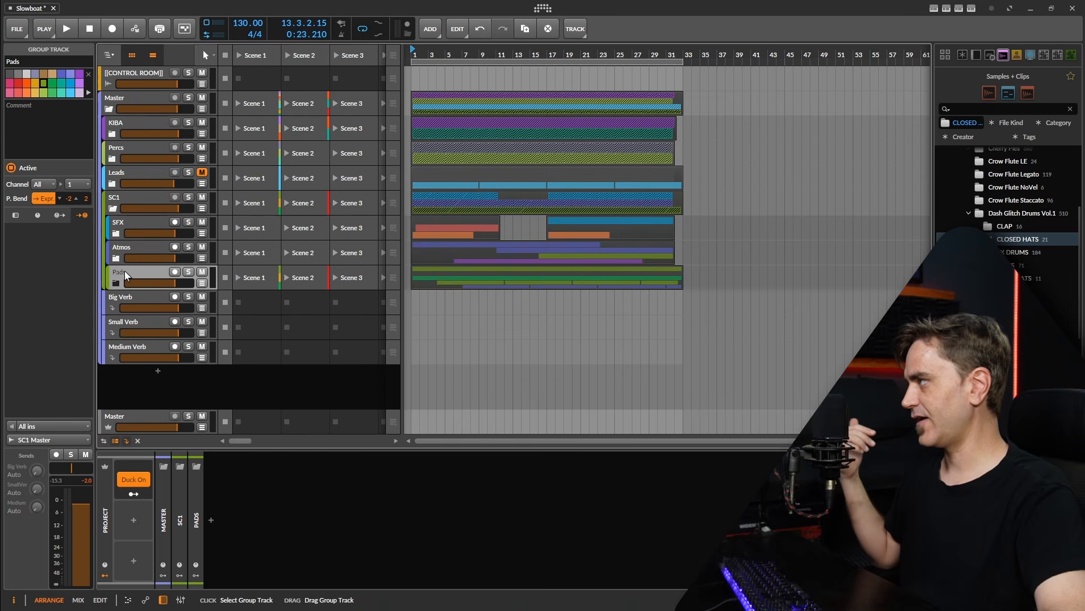
Open the SC1 group's Duck, solo the group, and compare its sound with Amount at 0% and 100%
click(137, 199)
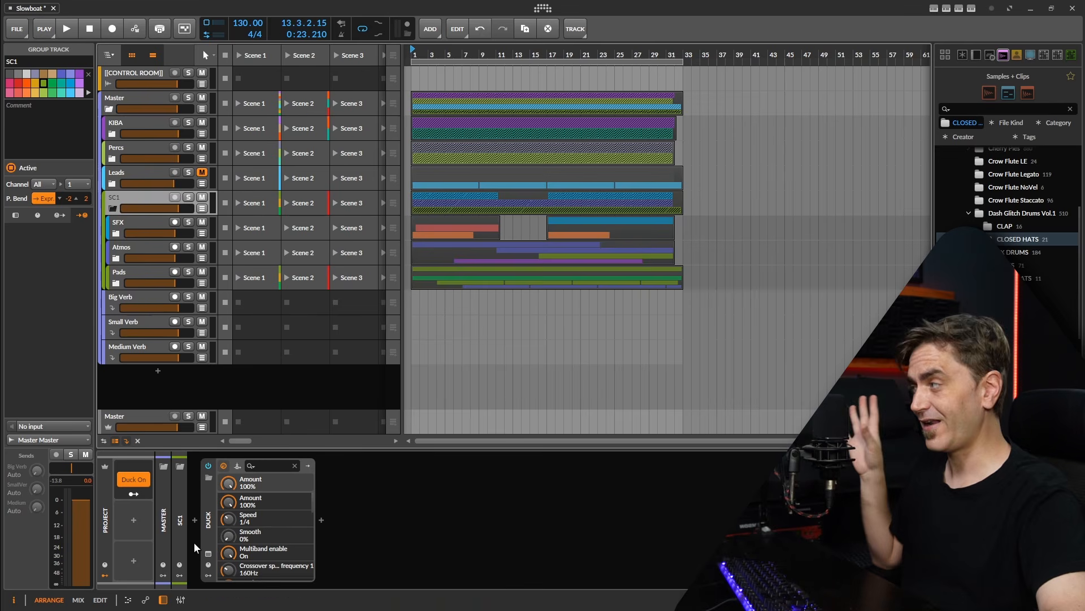
click(208, 554)
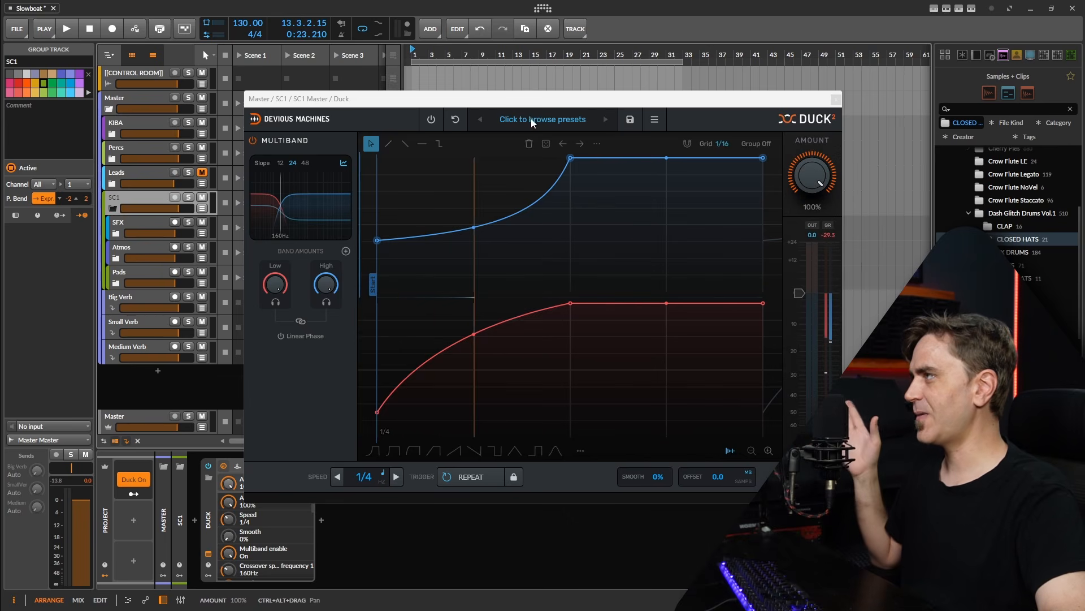
drag(553, 103, 739, 107)
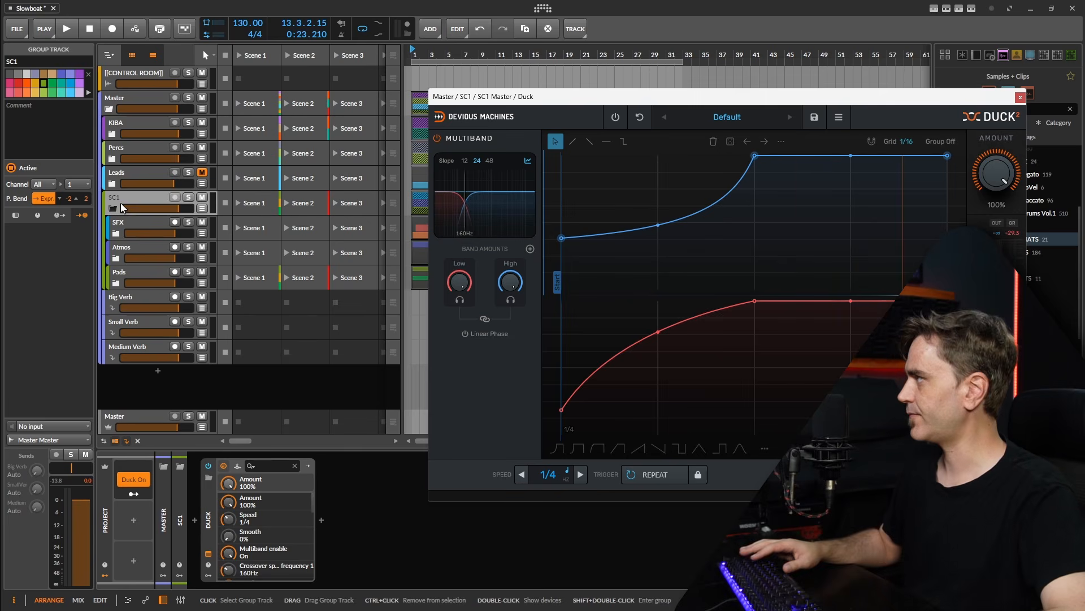
key(space)
click(188, 198)
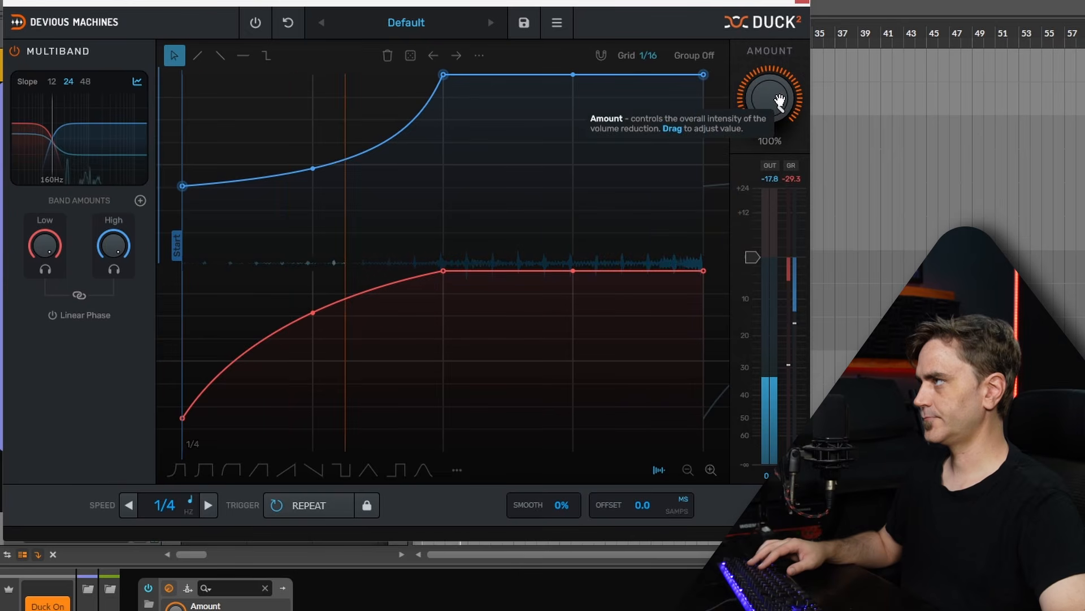
drag(780, 101, 780, 215)
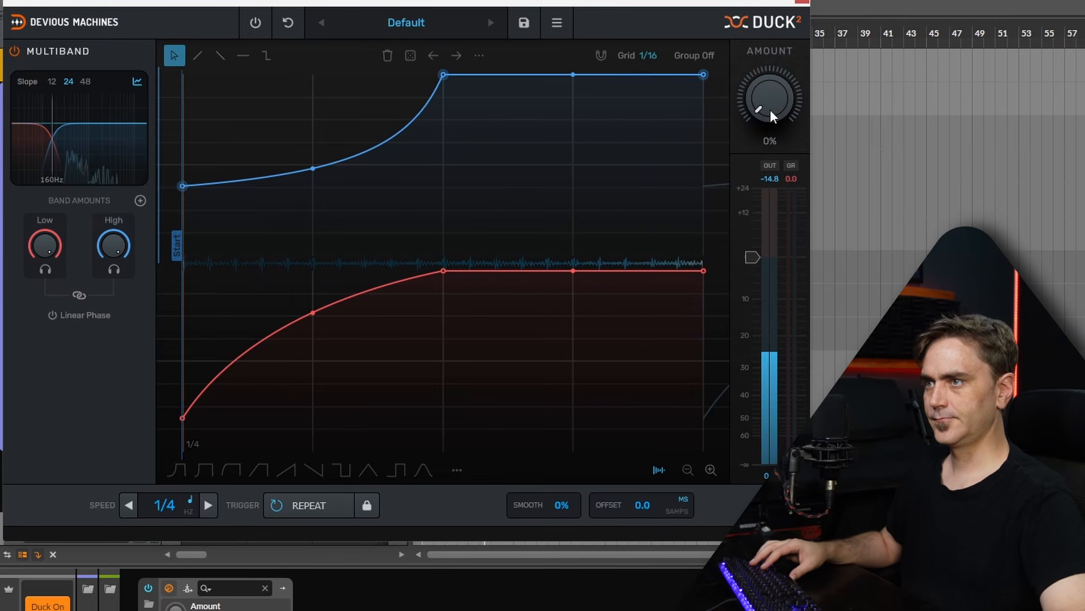
drag(770, 110, 770, 11)
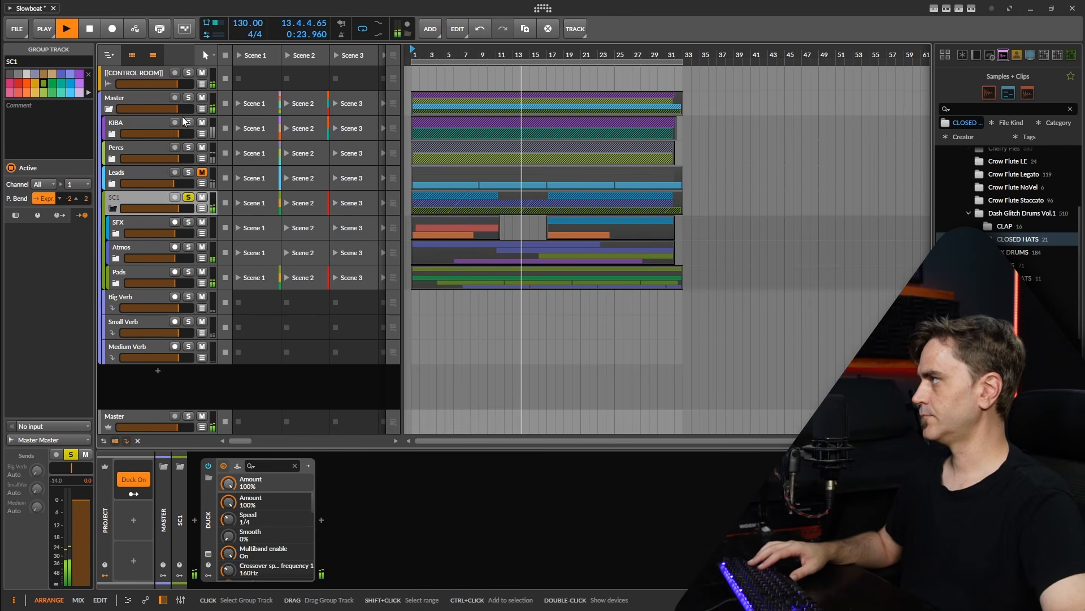
key(space)
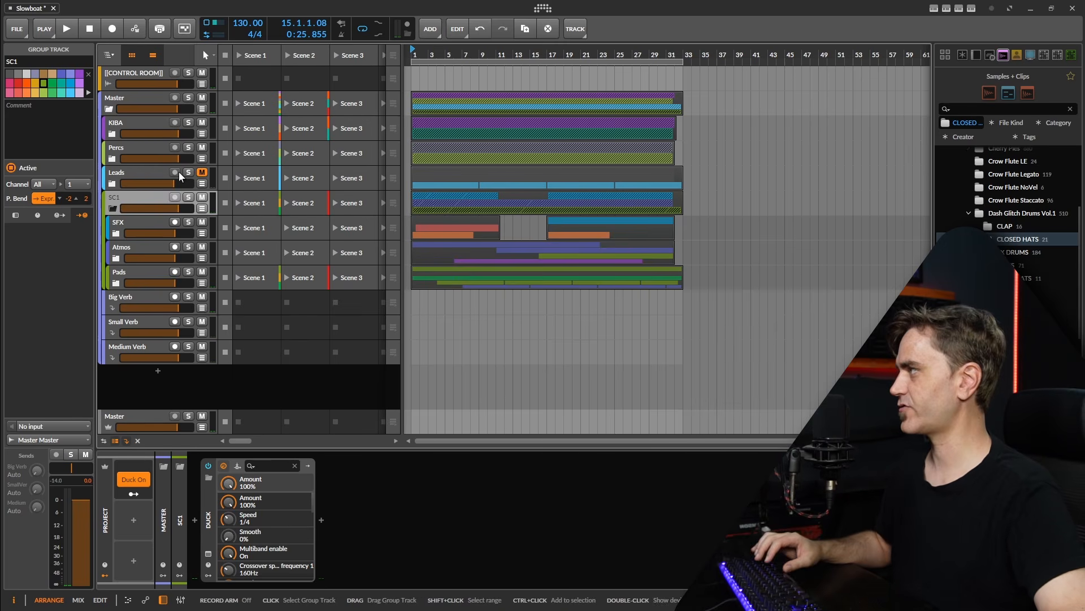
Audition the mix without solo, collapse the SC1 group, and expand the KIBA group
key(space)
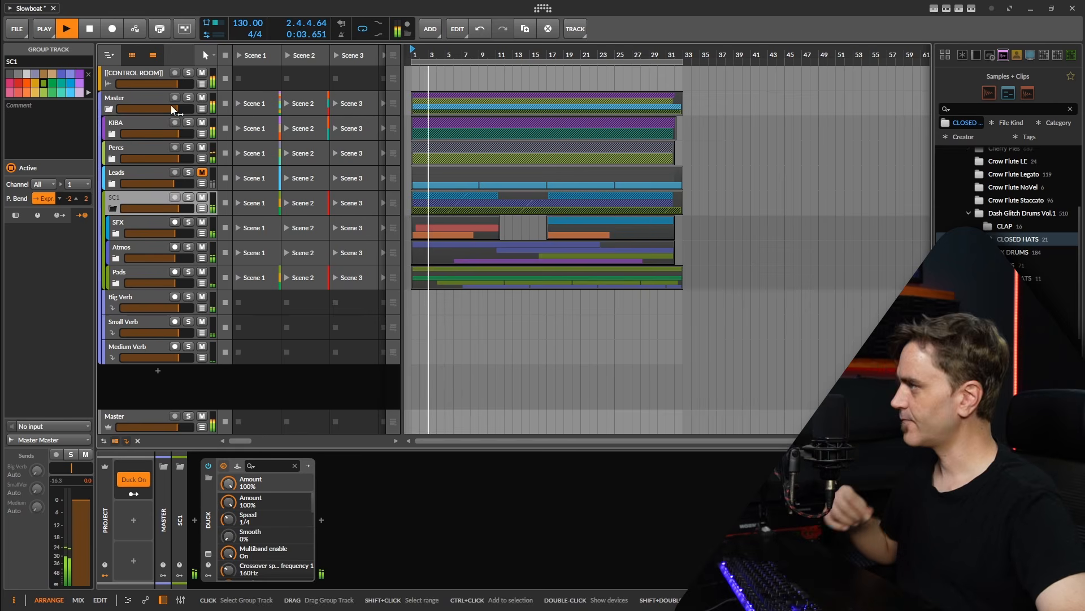
click(112, 210)
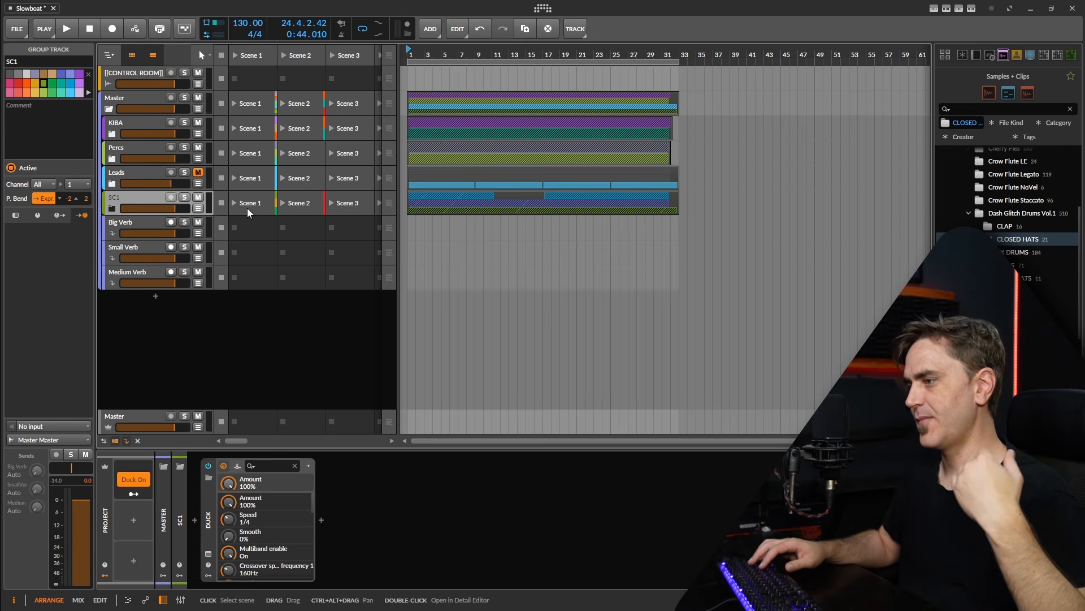
key(space)
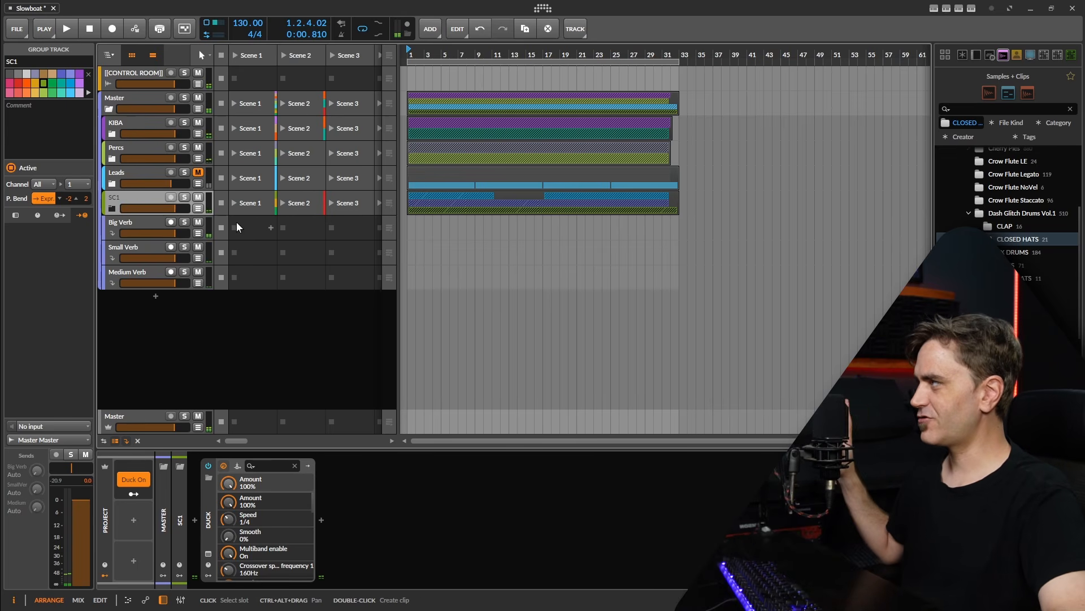
click(111, 135)
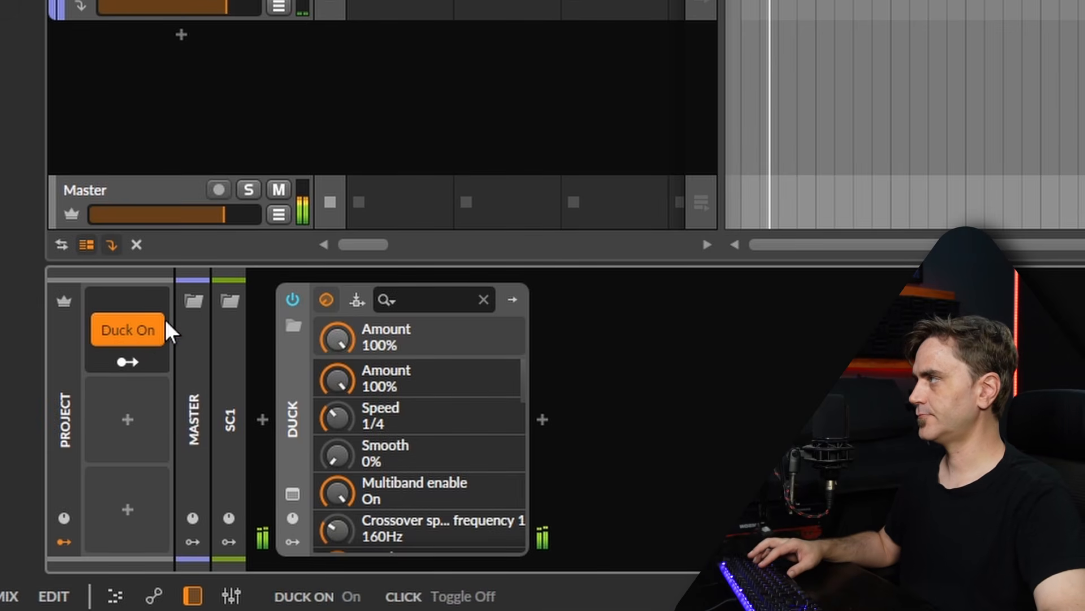
Compare the full mix with the project-wide Duck On switch off and on, leaving it on
click(124, 329)
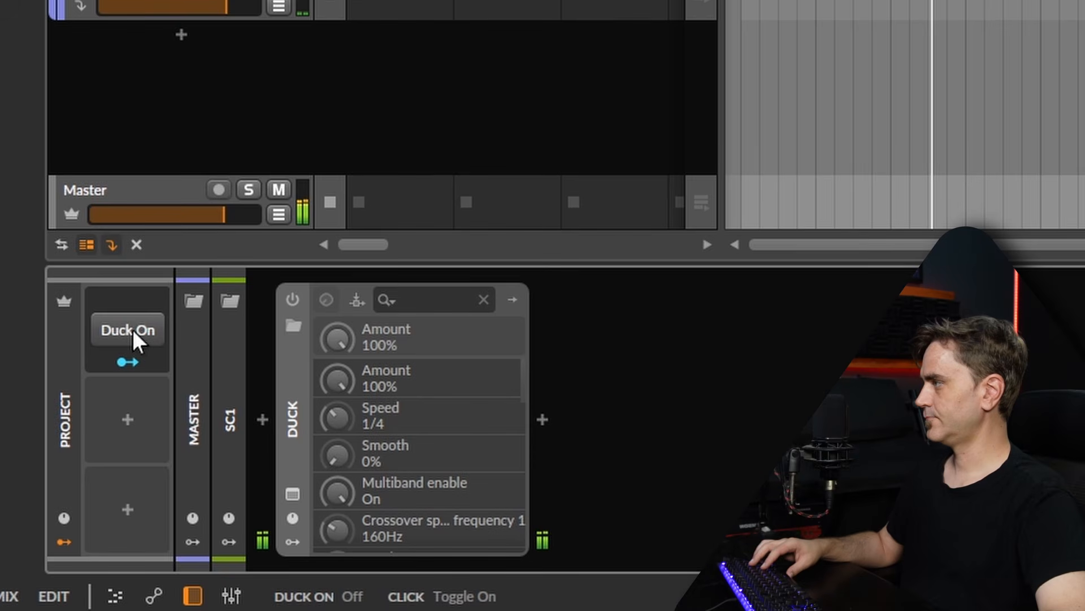
click(132, 329)
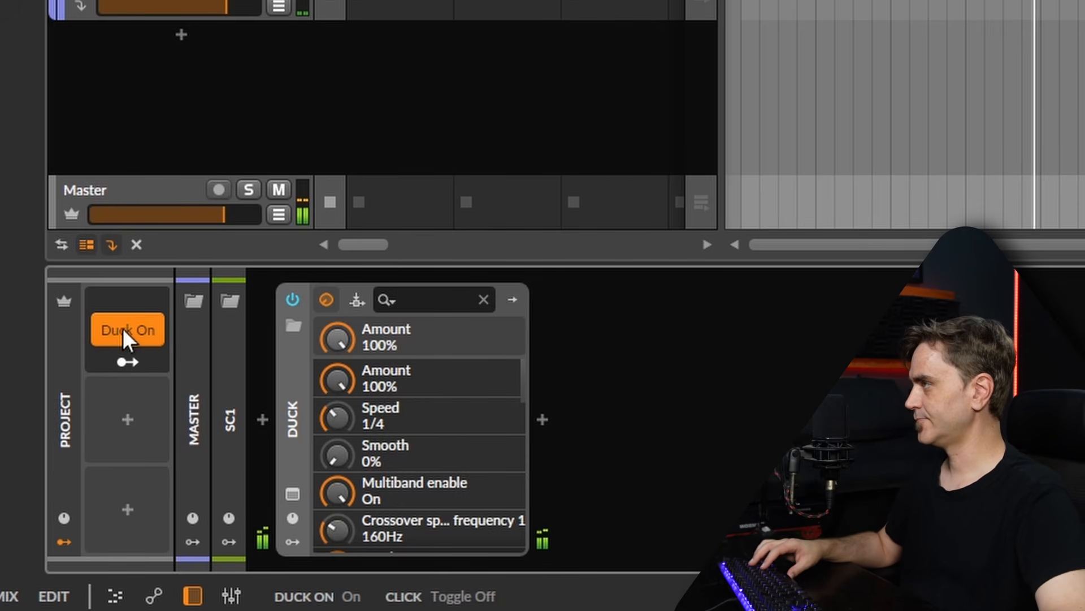
click(122, 329)
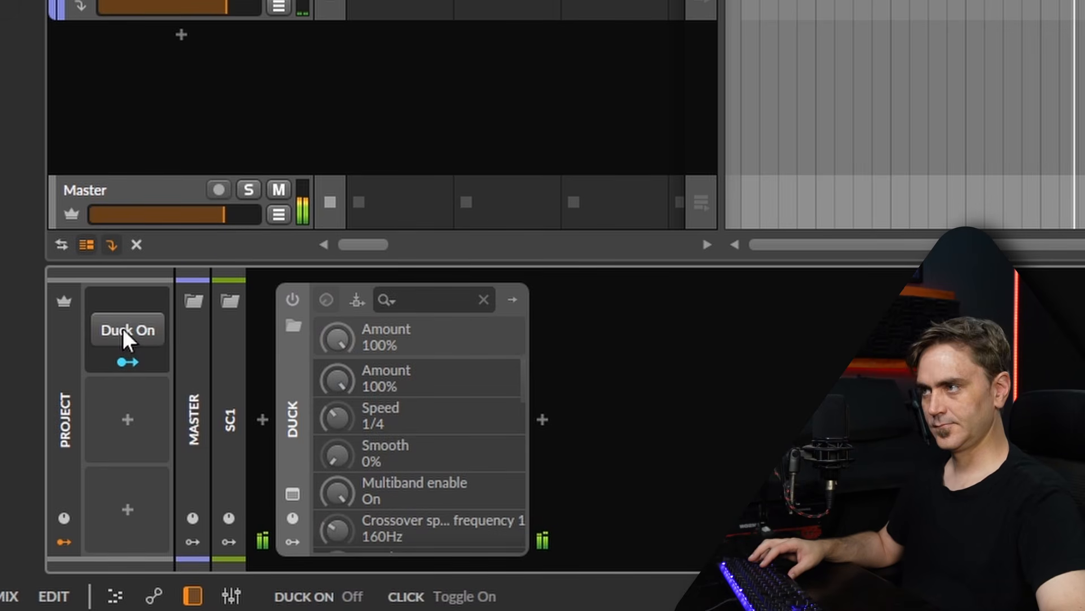
click(122, 329)
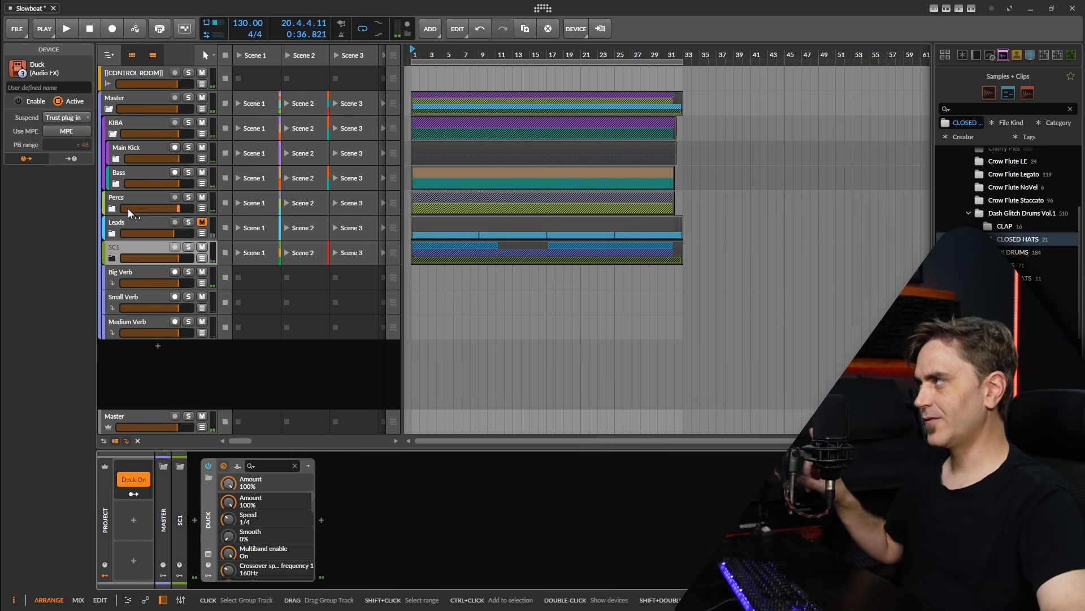
Expand the Percs group, open the Aux group's Duck, set its Amount to 54%, and play the mix
click(128, 199)
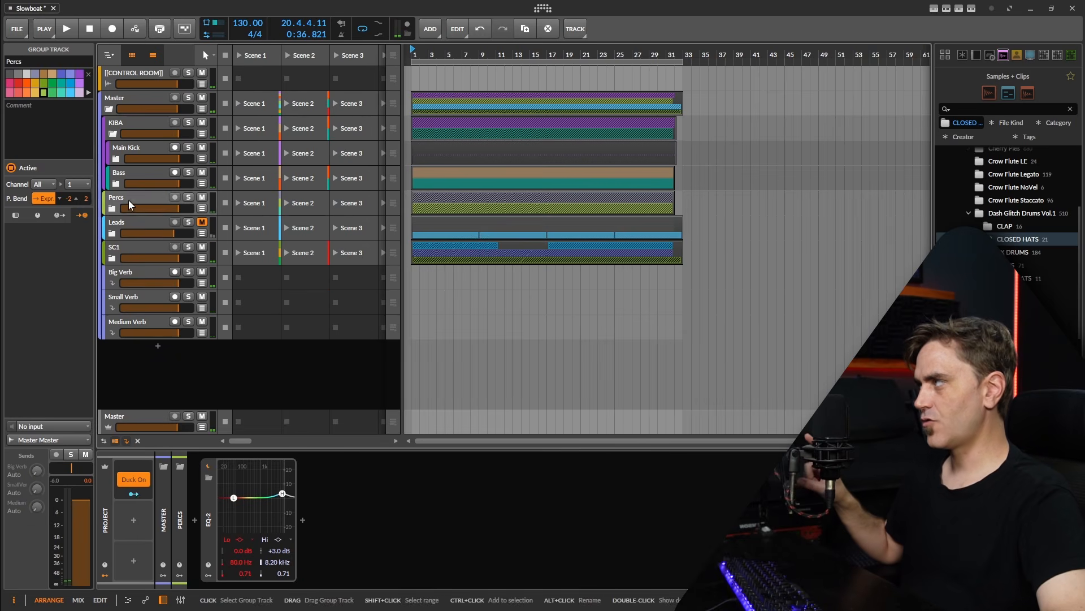
click(112, 208)
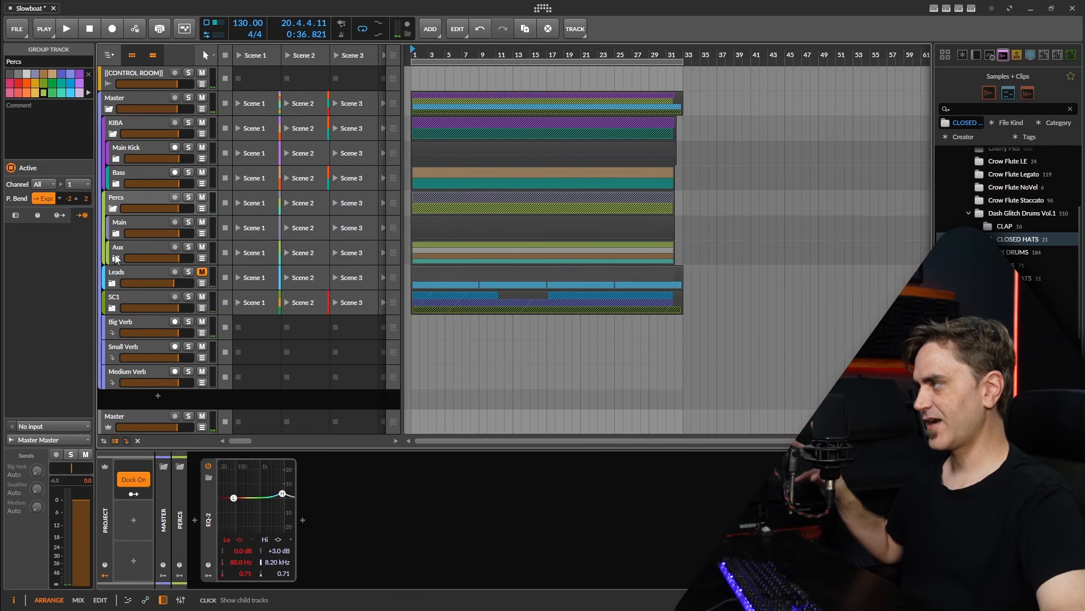
click(158, 252)
click(225, 555)
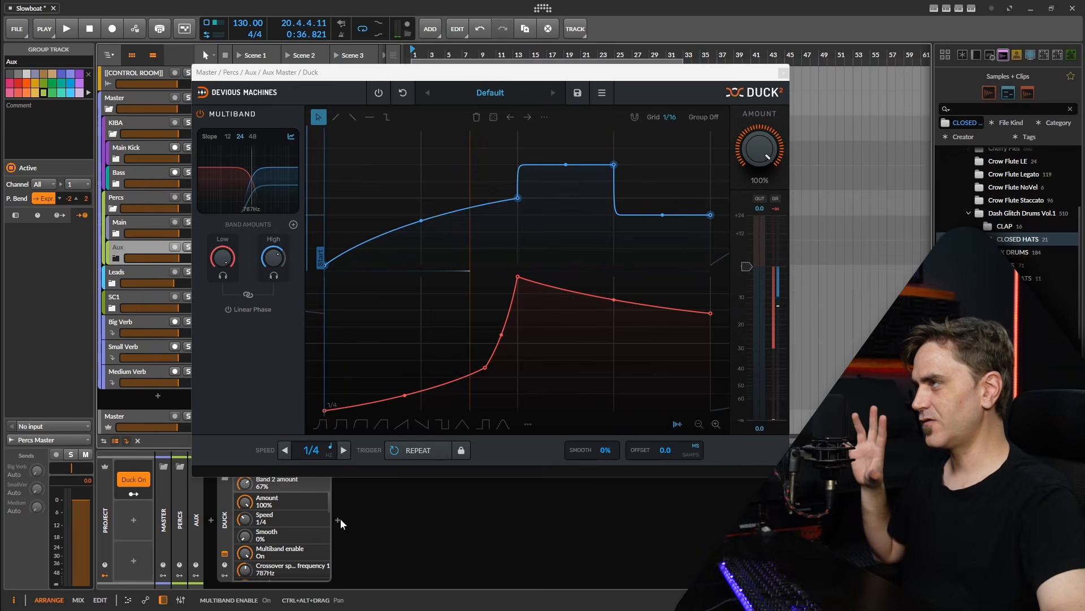
drag(759, 151, 759, 178)
key(space)
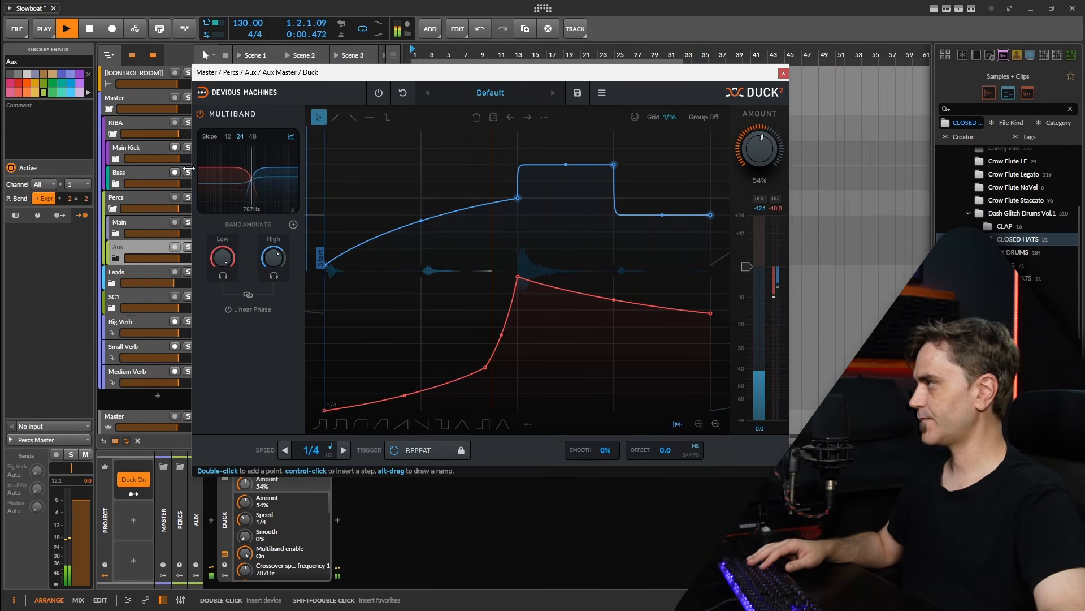
Lower the Aux group's Duck Amount to 42%, close its plug-in window, and briefly audition the mix
key(space)
drag(760, 150, 759, 152)
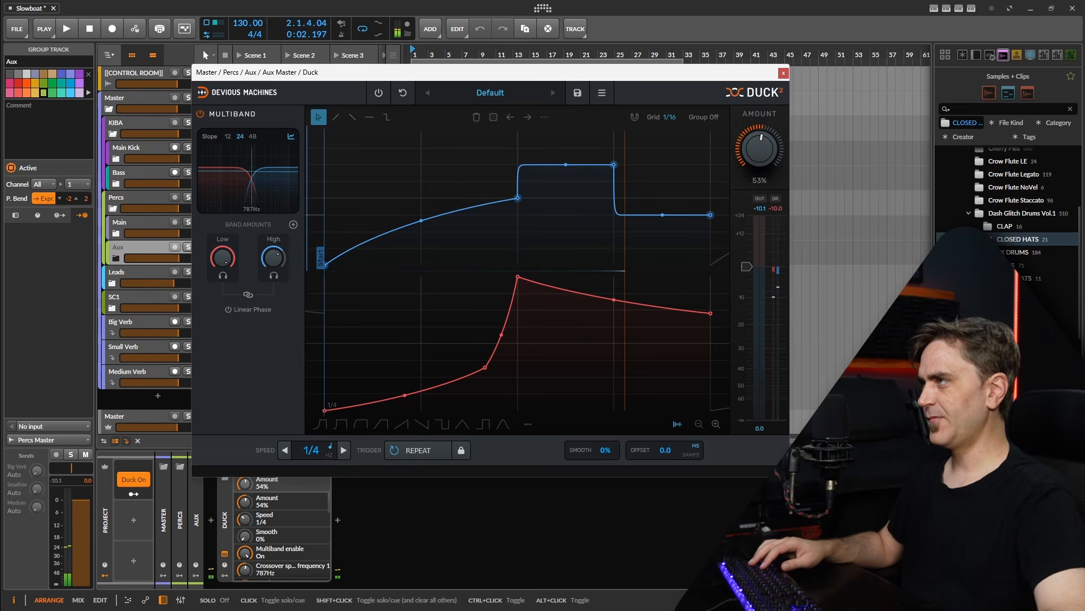
click(783, 73)
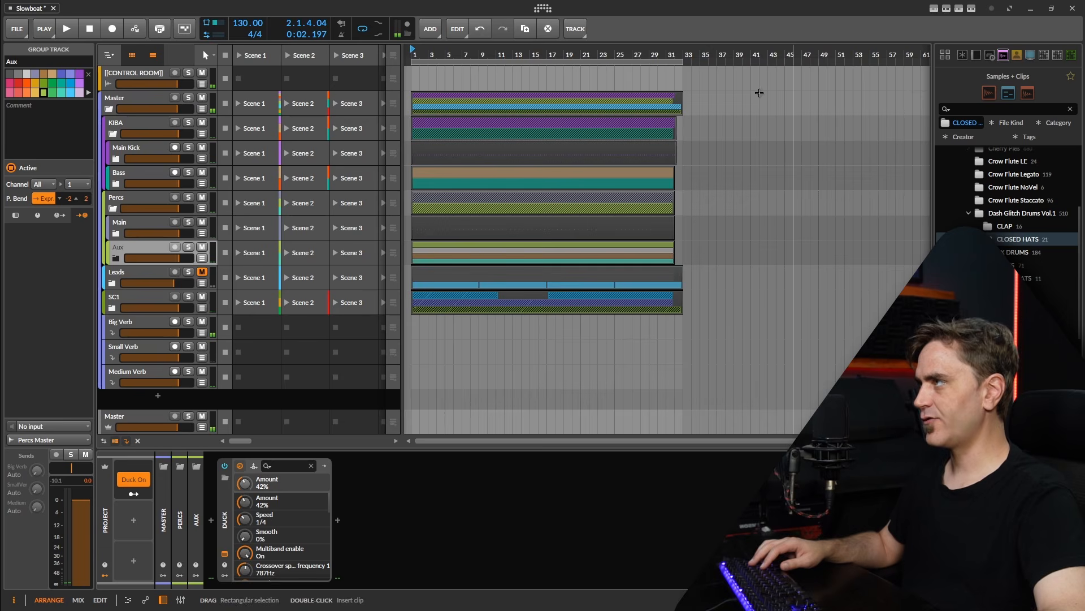
key(space)
key(space)
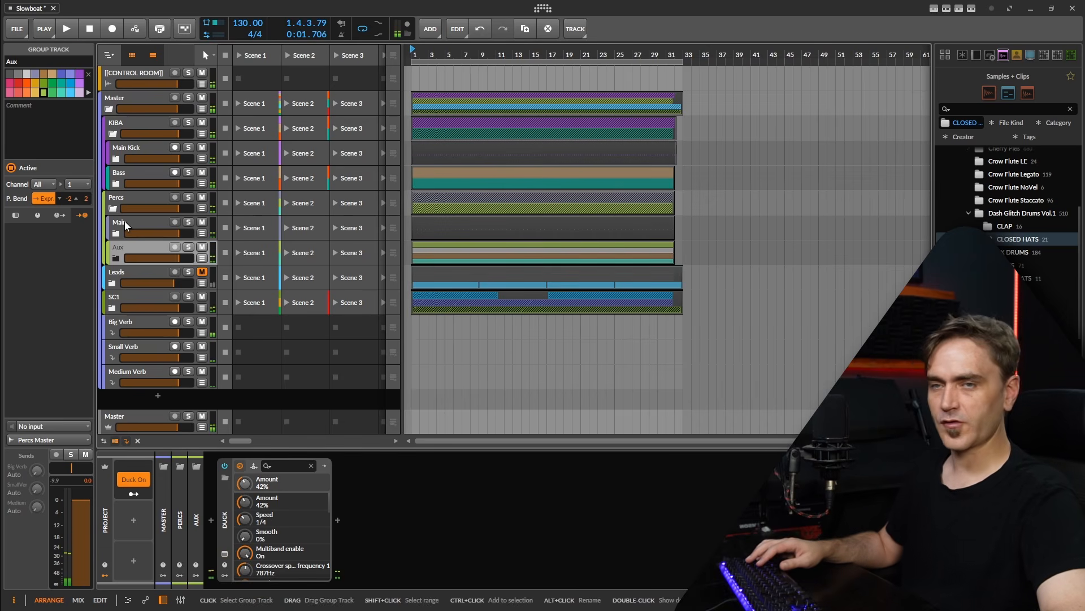
Play the mix, collapse and re-expand the KIBA and Bass groups, and bring up the Bass group's device chain
key(space)
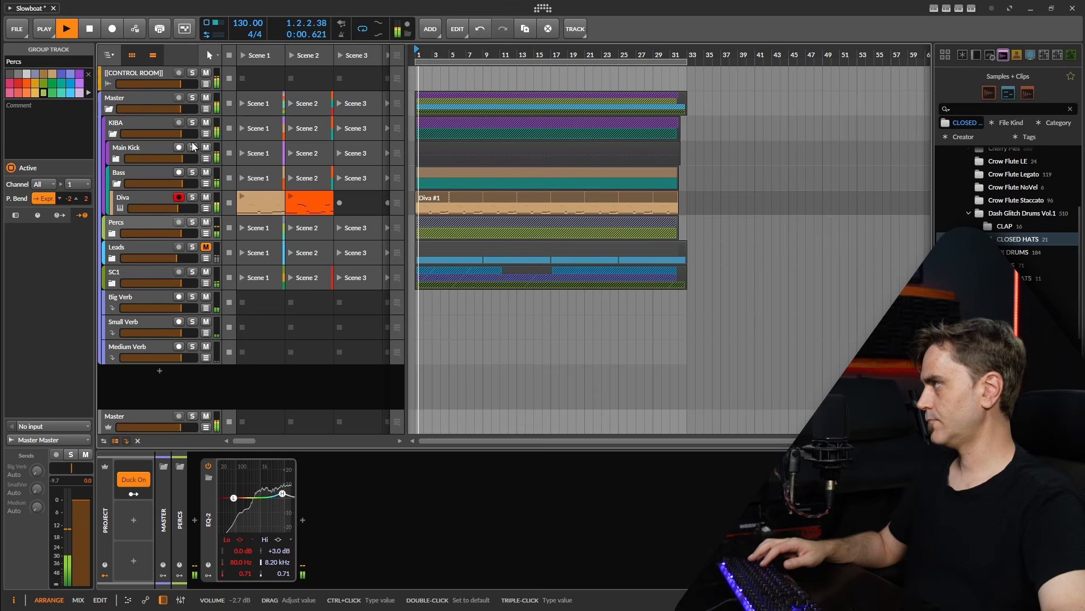
click(117, 184)
click(112, 134)
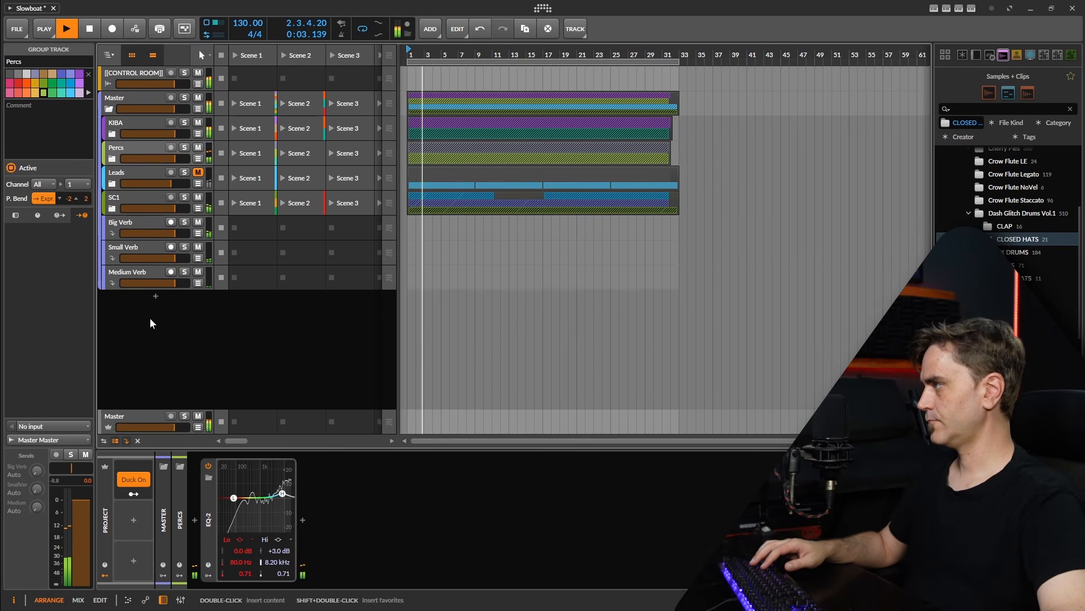
click(114, 131)
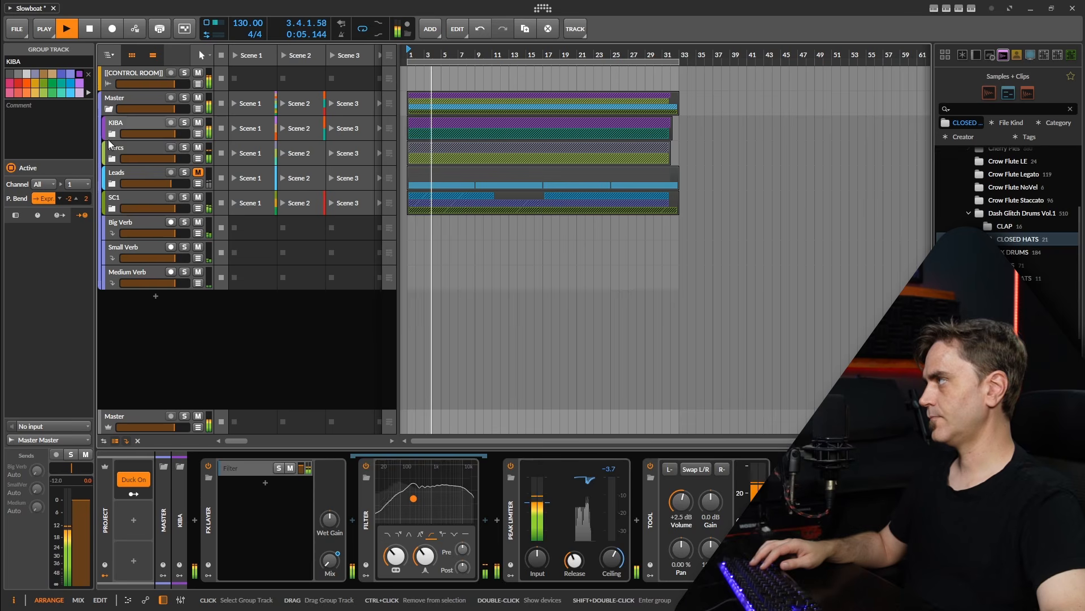
click(112, 136)
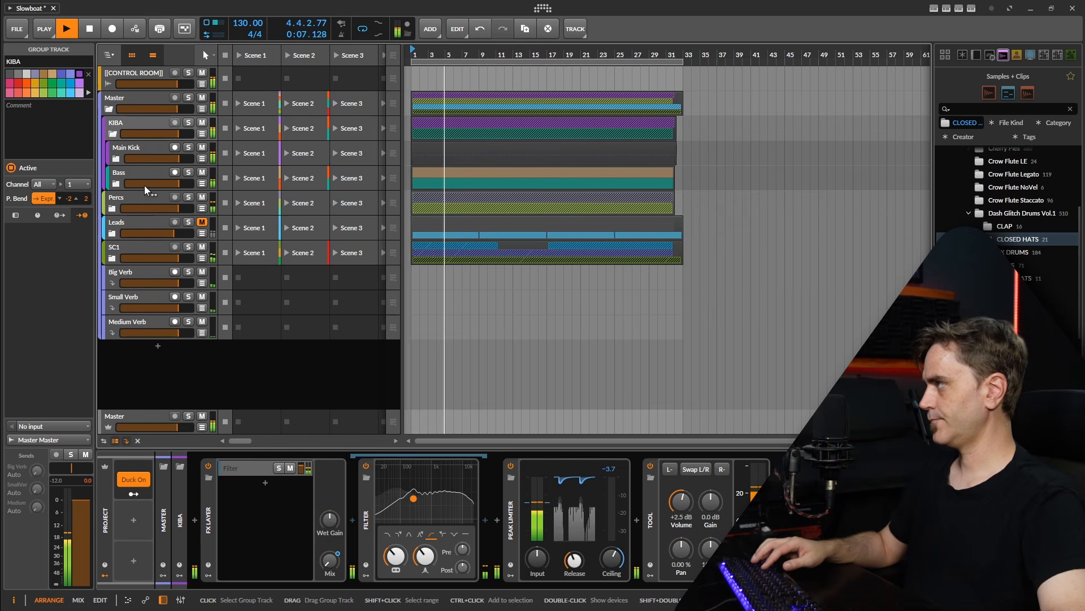
click(126, 174)
click(116, 184)
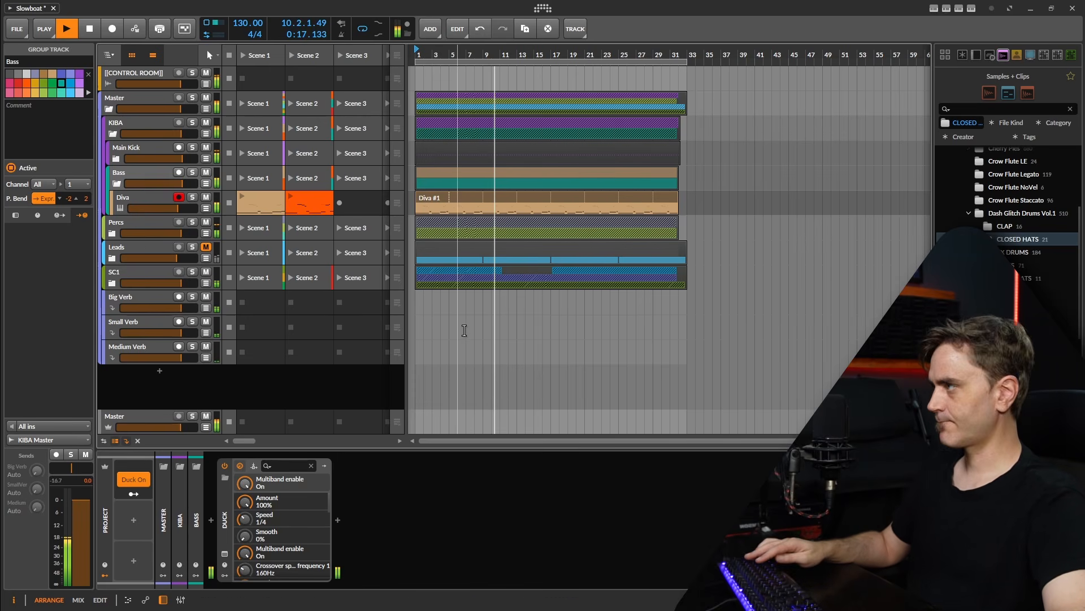
Compare the mix with the Bass group's Duck disabled and enabled, leaving the device enabled
key(space)
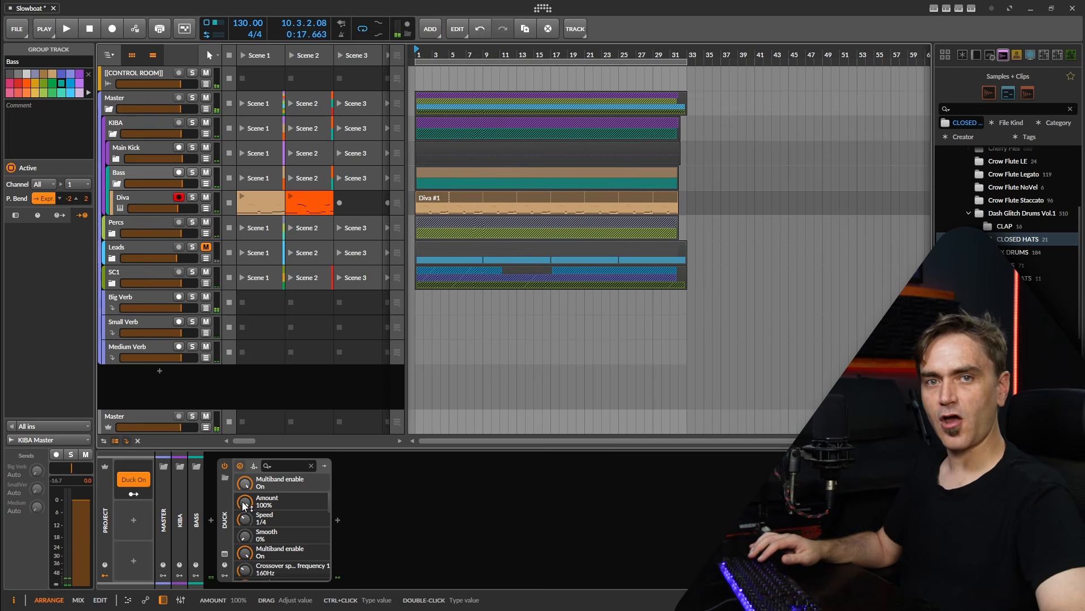
click(225, 520)
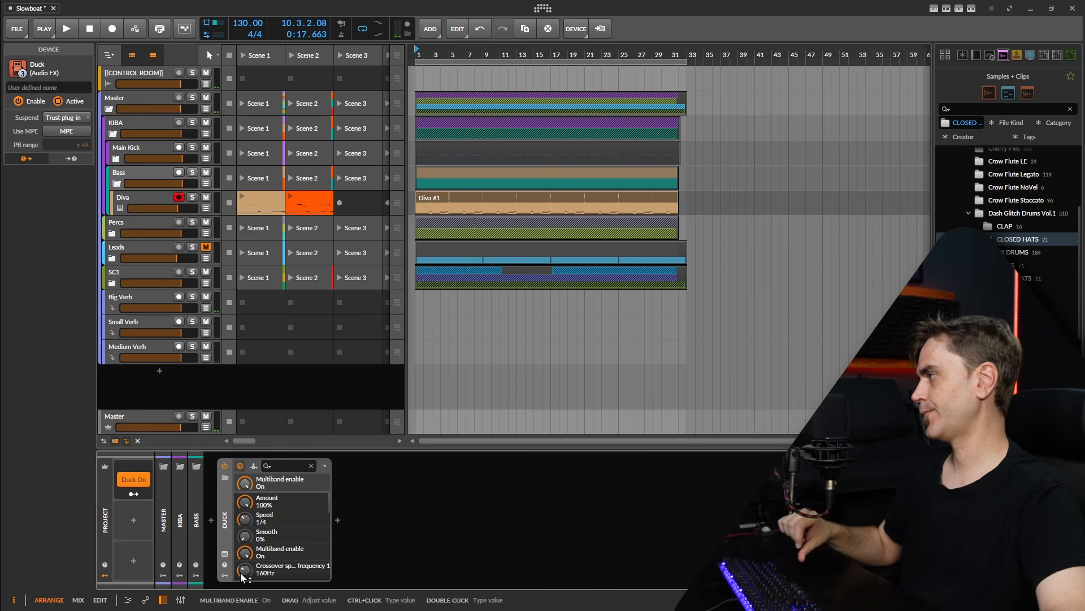
key(space)
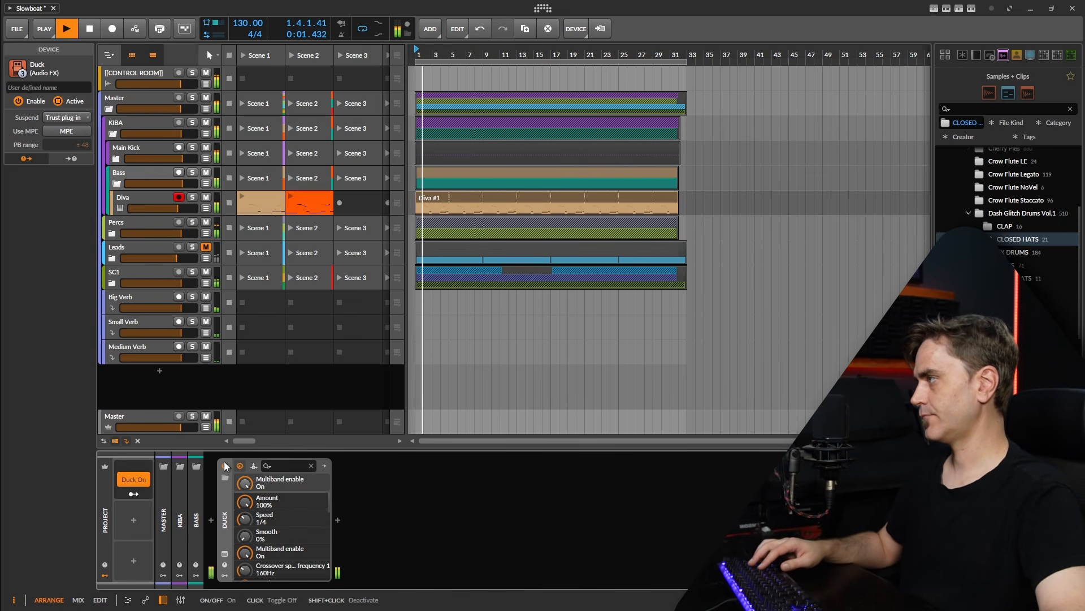
click(226, 464)
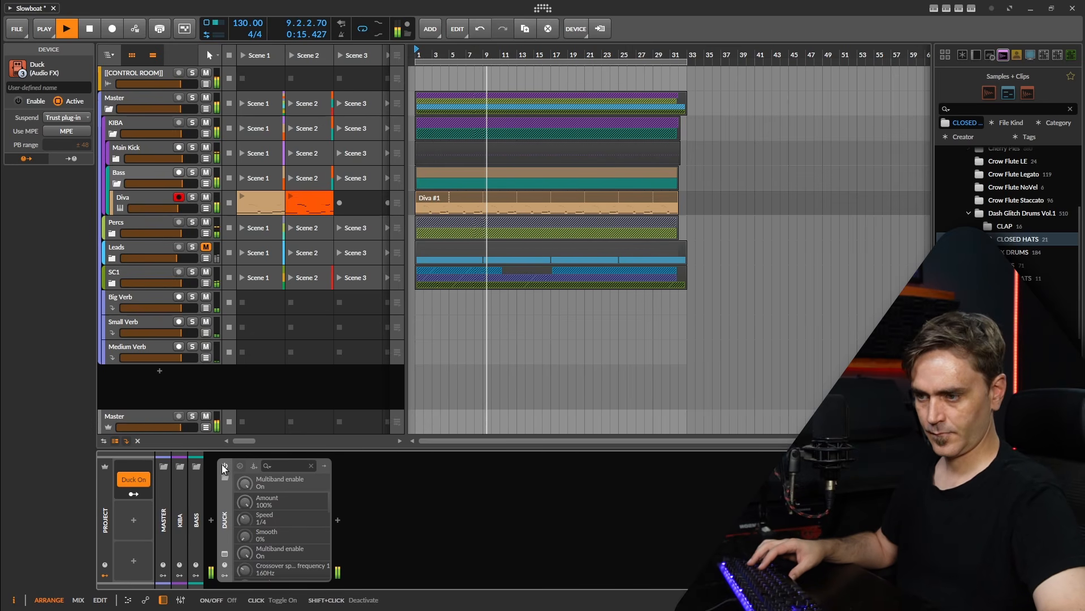
click(224, 465)
key(space)
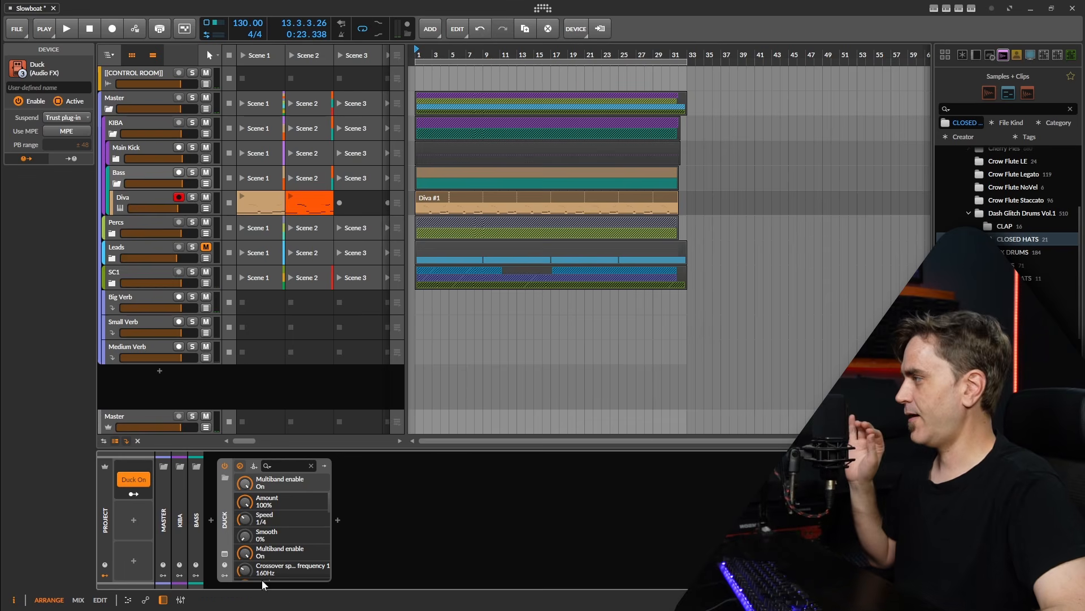
Open the Bass group's Duck and set its trigger mode to MIDI
click(225, 555)
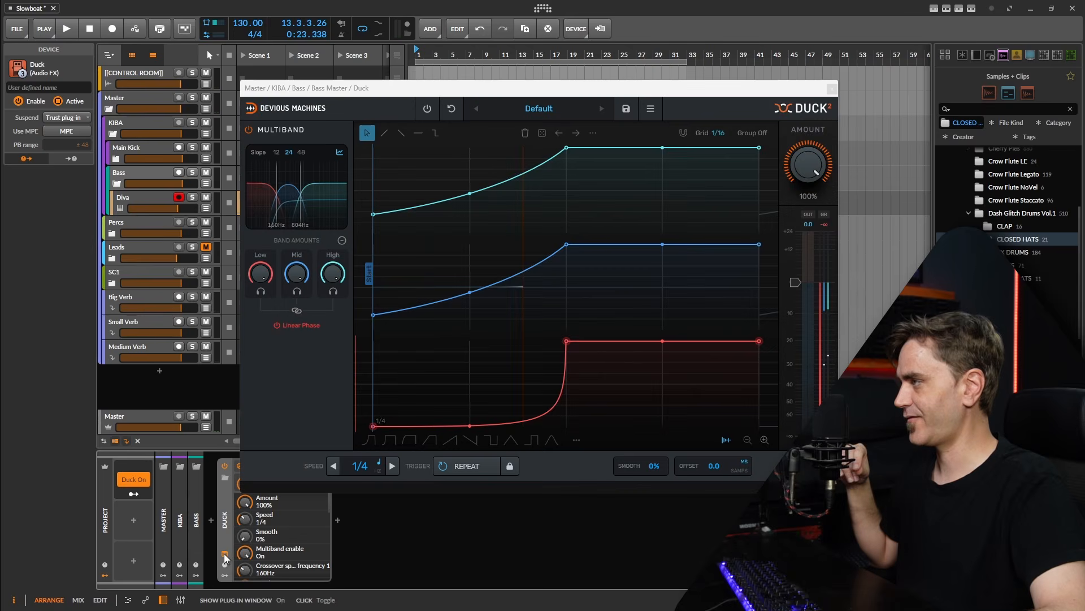
click(469, 465)
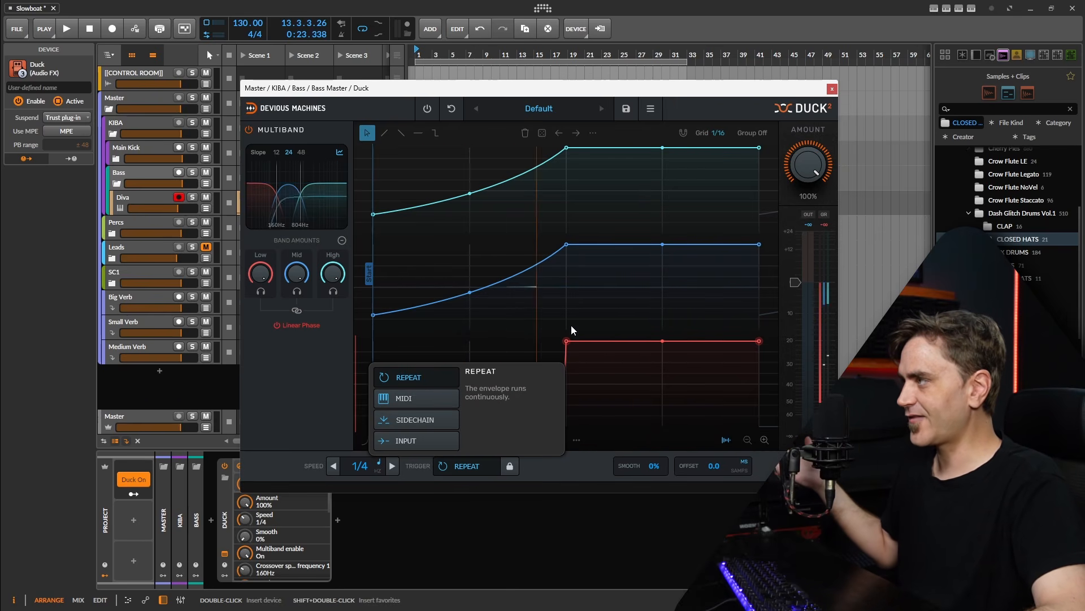
click(403, 399)
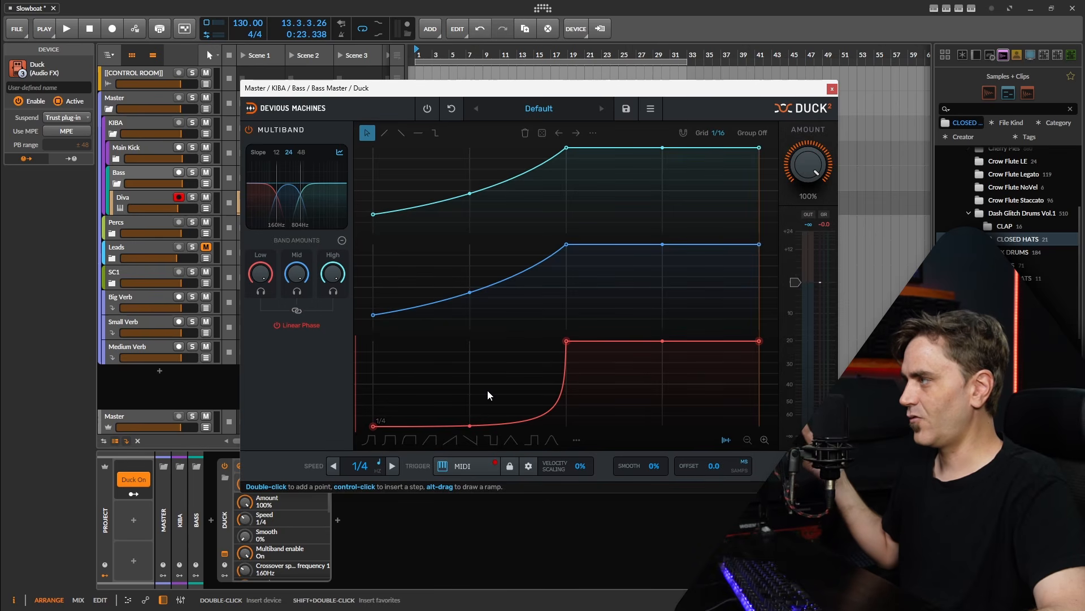
Add an instrument track and route its output to the Bass group's Duck on channel 1
right_click(159, 393)
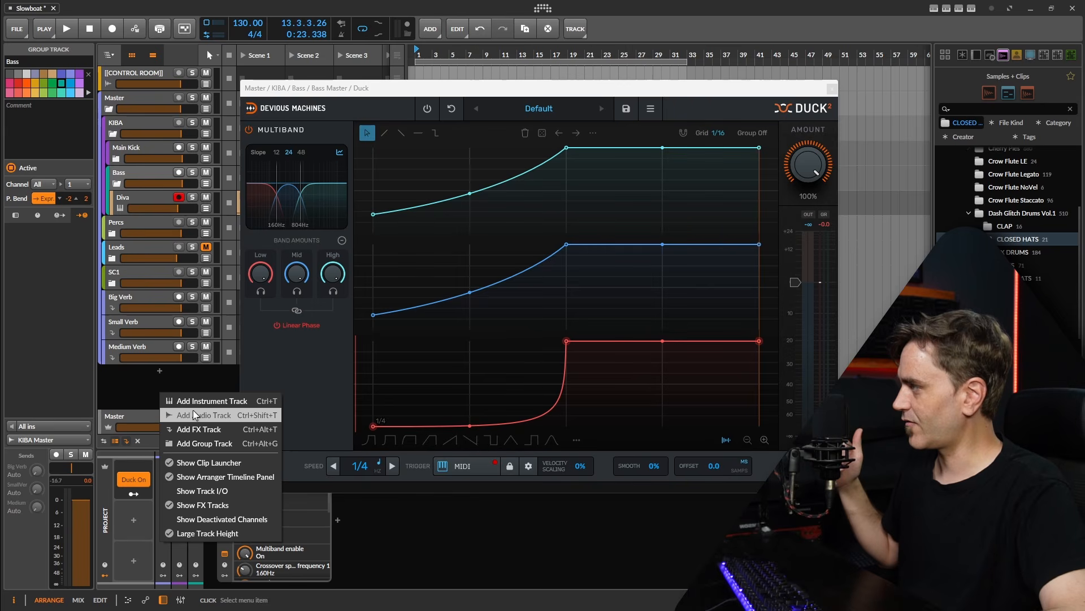
click(213, 402)
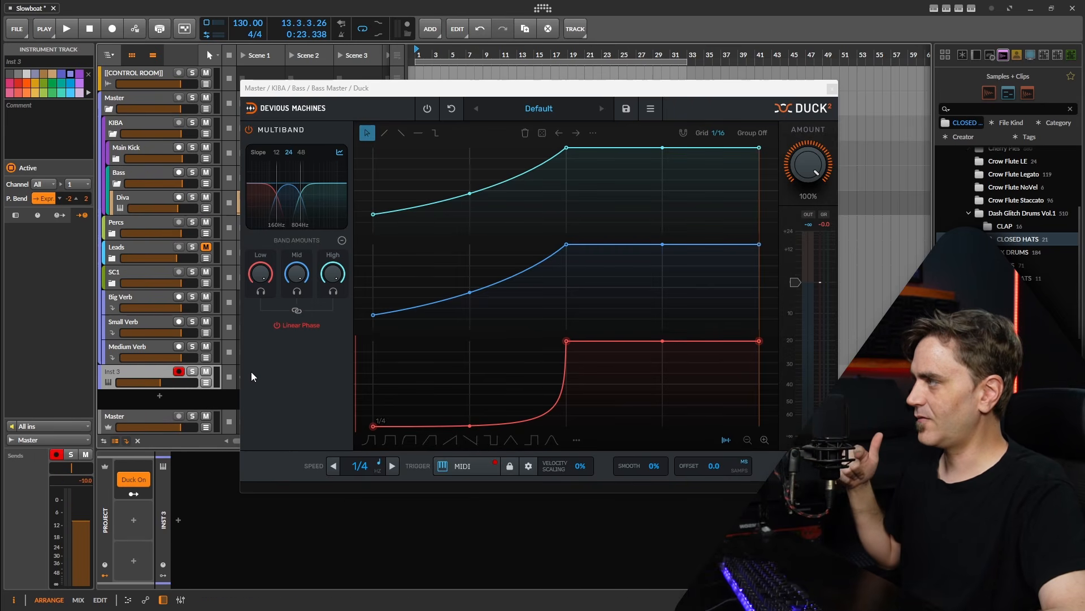
click(48, 425)
mouse_move(377, 453)
click(439, 455)
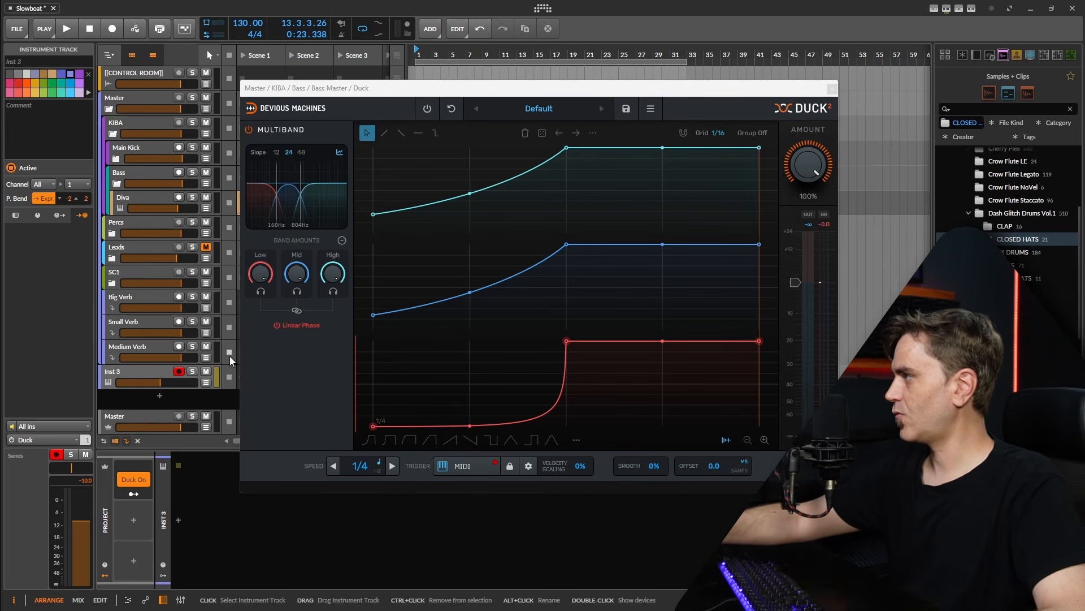
click(166, 371)
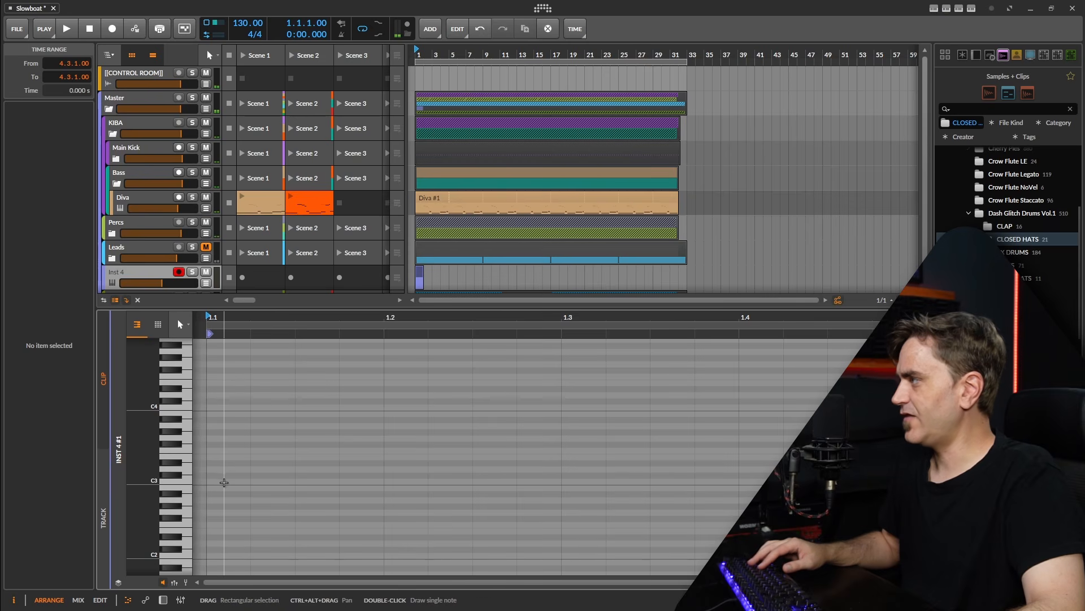
Draw three consecutive C3 notes in the trigger track's clip, starting at 1.1, 1.2.3 and 1.4
double_click(237, 482)
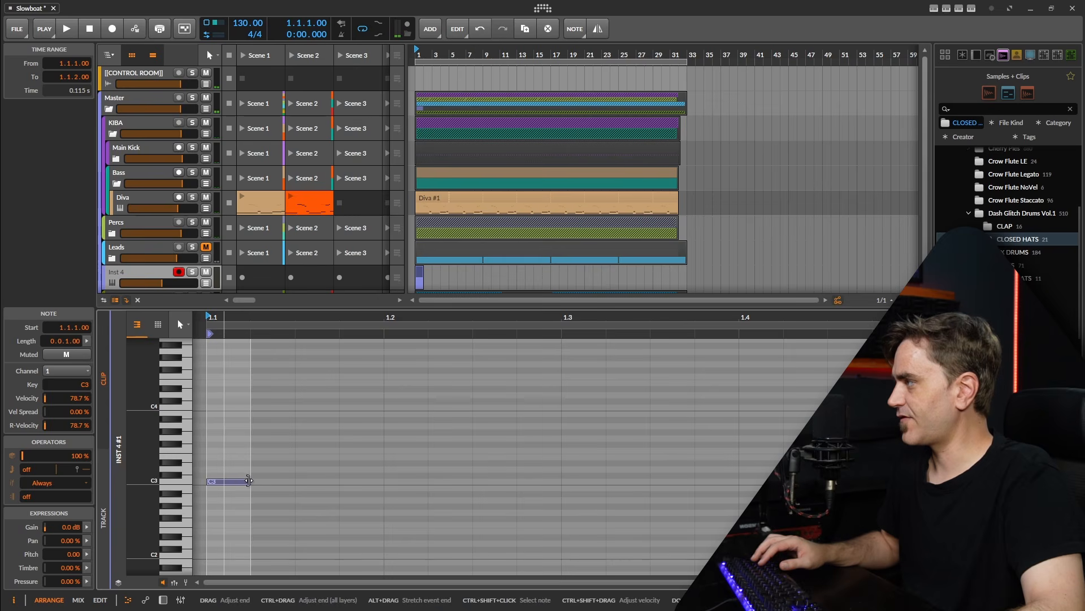
drag(249, 481, 356, 487)
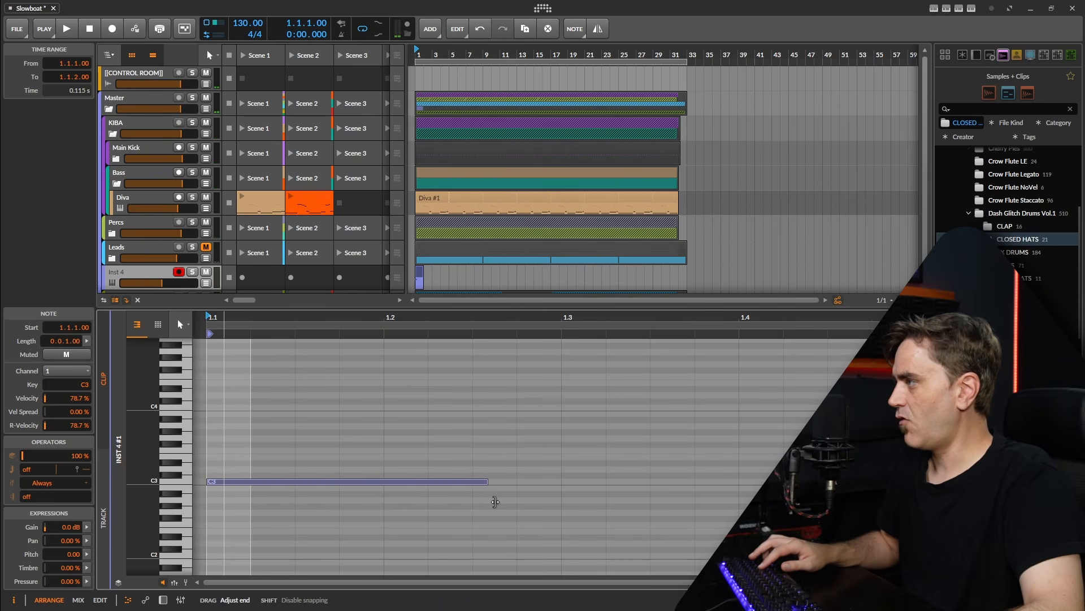
drag(495, 502, 474, 505)
double_click(502, 483)
scroll(738, 467, down, 1)
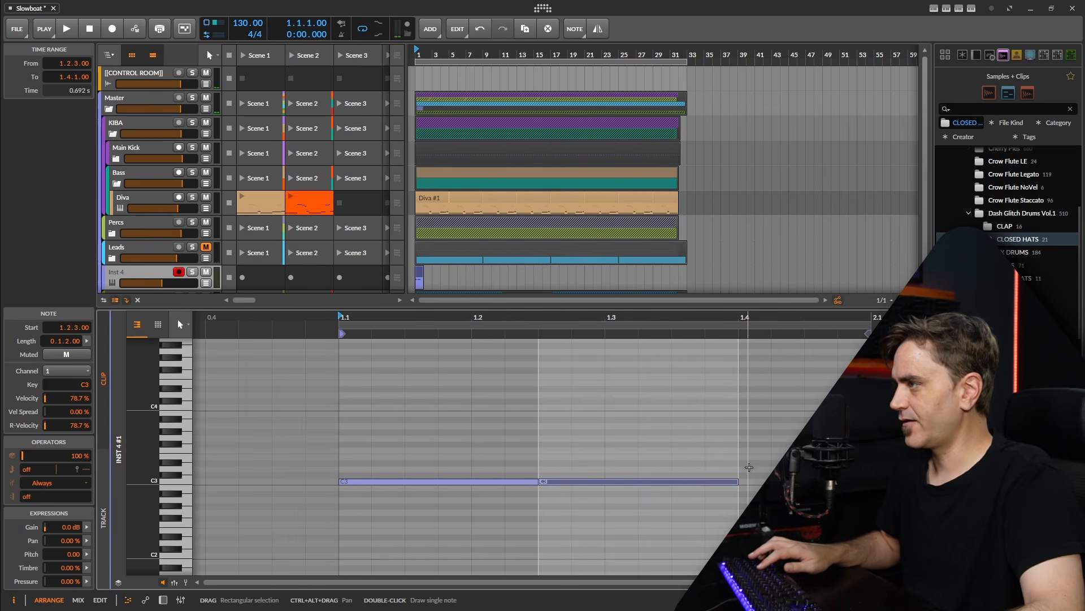
double_click(749, 481)
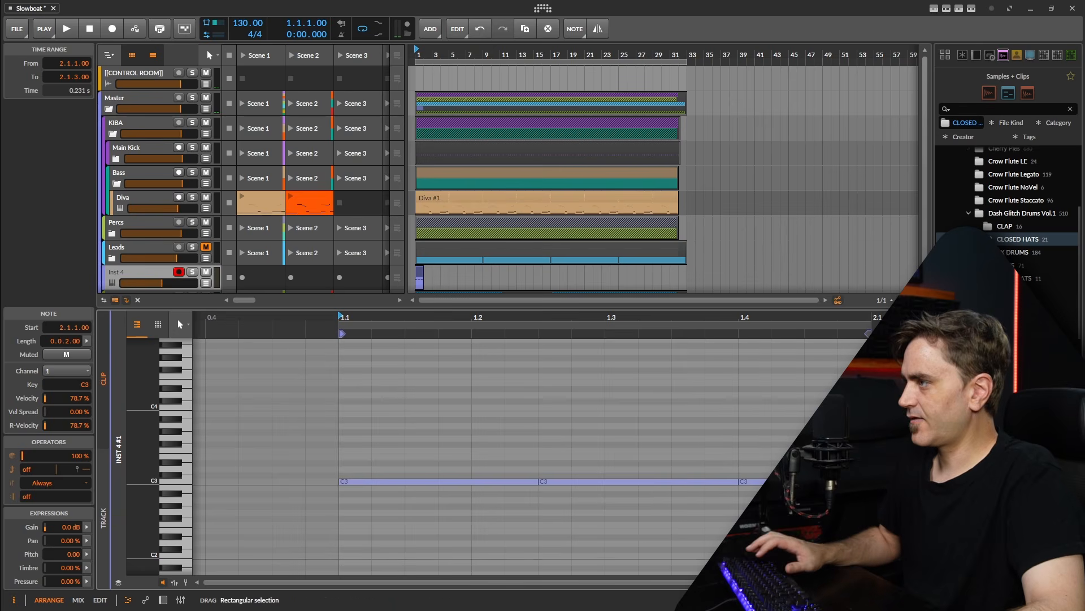
click(761, 436)
Audition the mix with the kick's syncopated C3 pattern and the bass Duck triggered by MIDI notes
key(space)
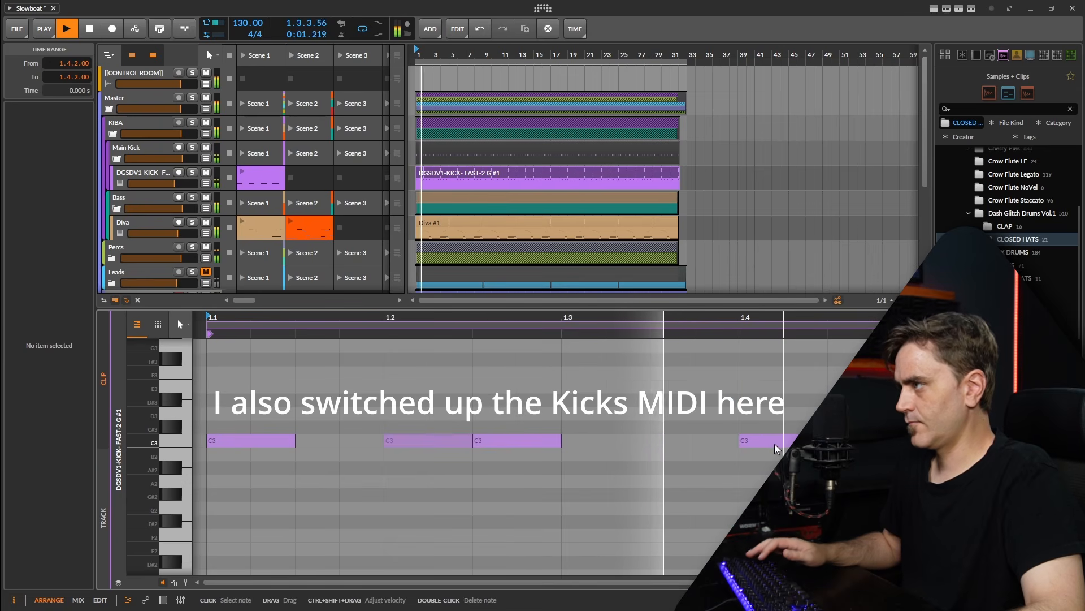
click(800, 393)
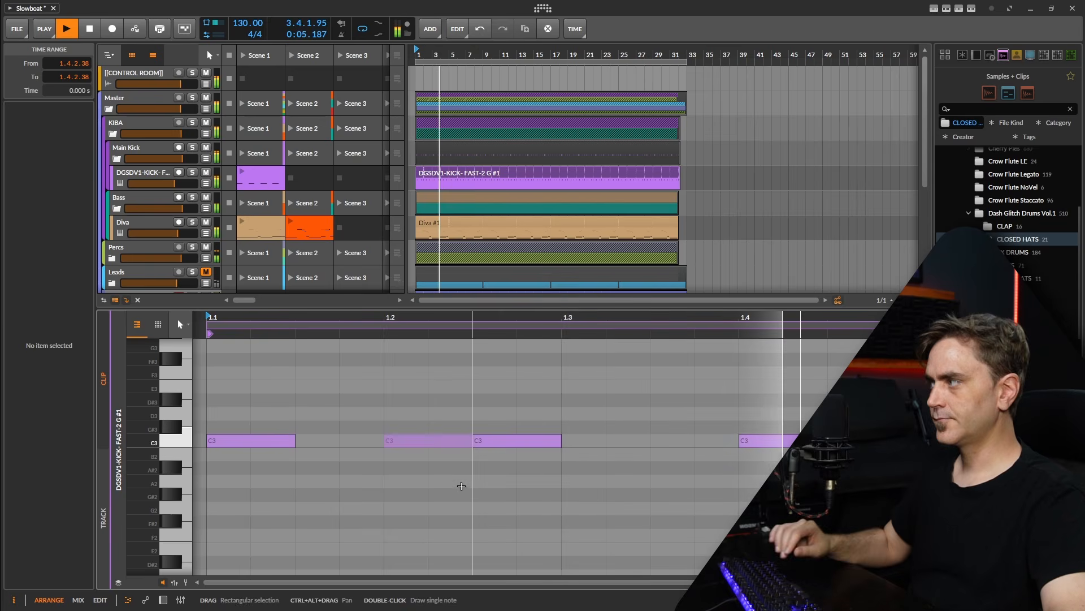
key(ctrl+t)
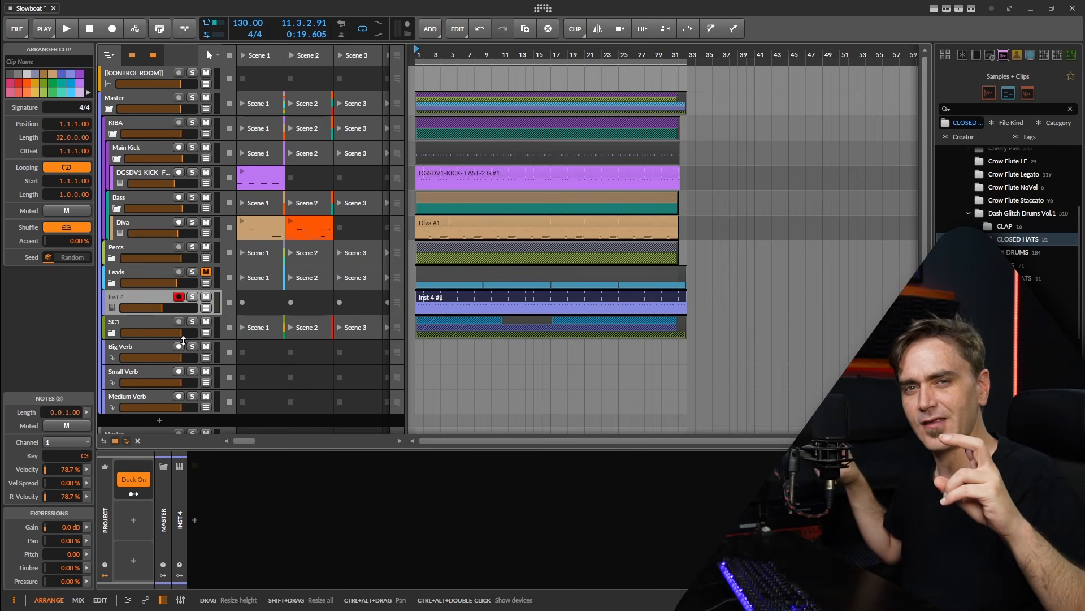
key(space)
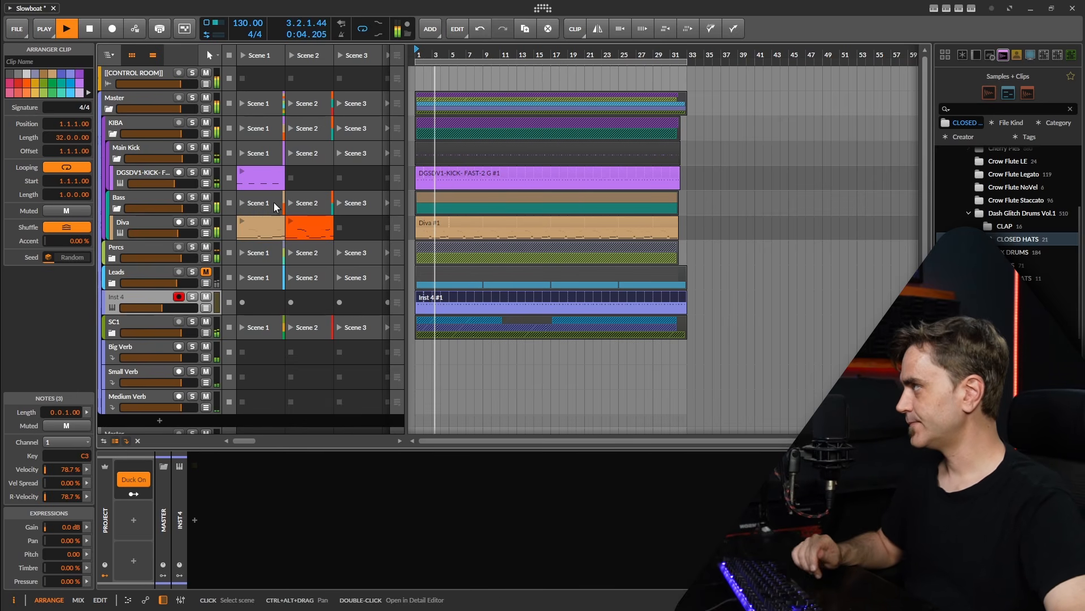
Set the DGSDV1-CLAP-4 track's volume to +0.1 dB and its Small Verb send to -14.6 dB, then collapse the Percs group
click(113, 258)
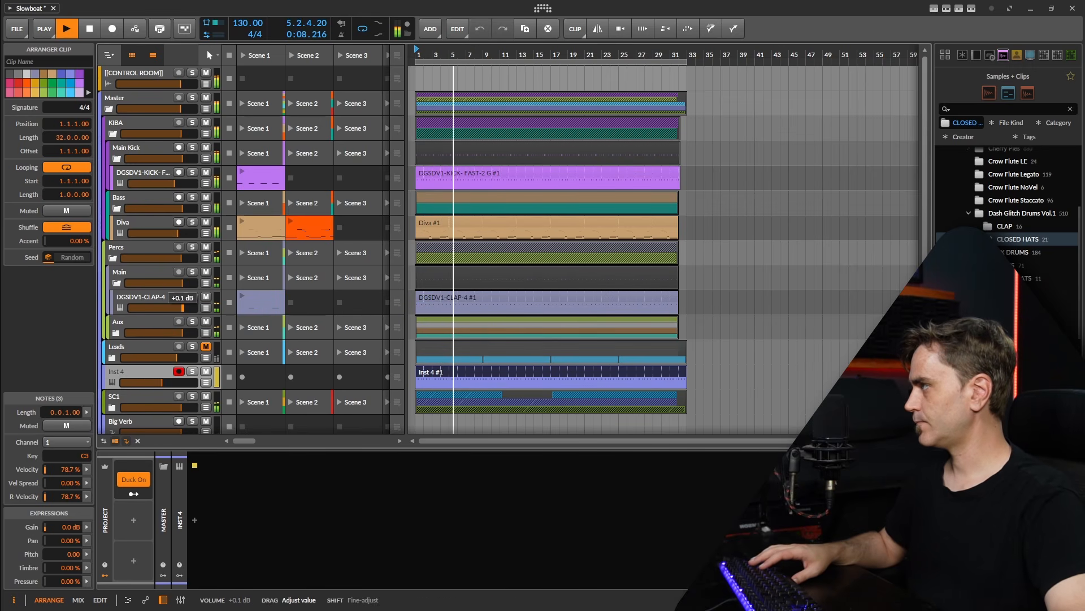
click(154, 298)
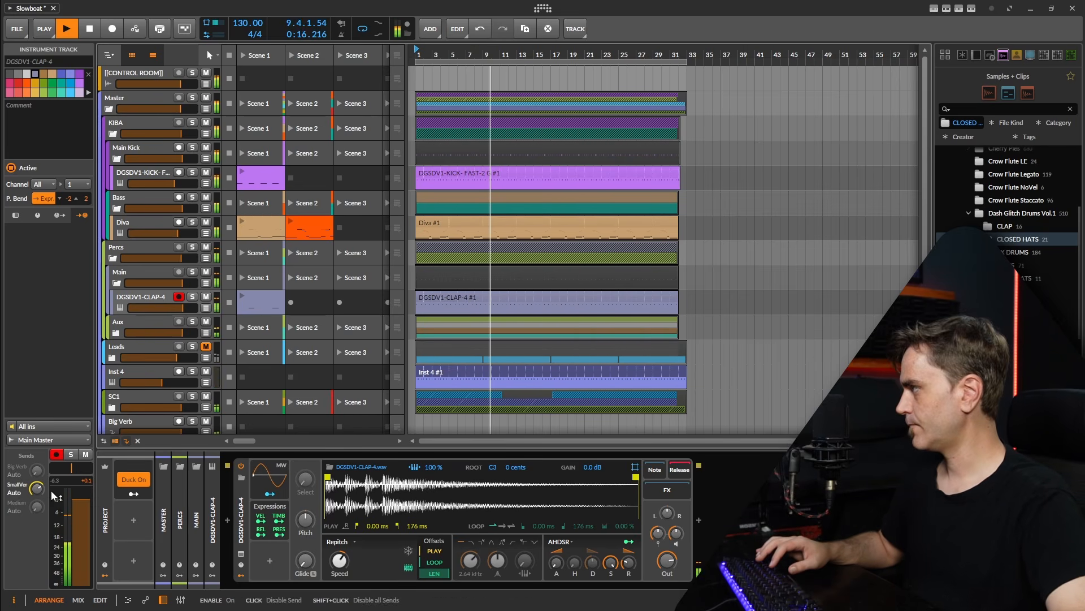
drag(37, 490, 36, 495)
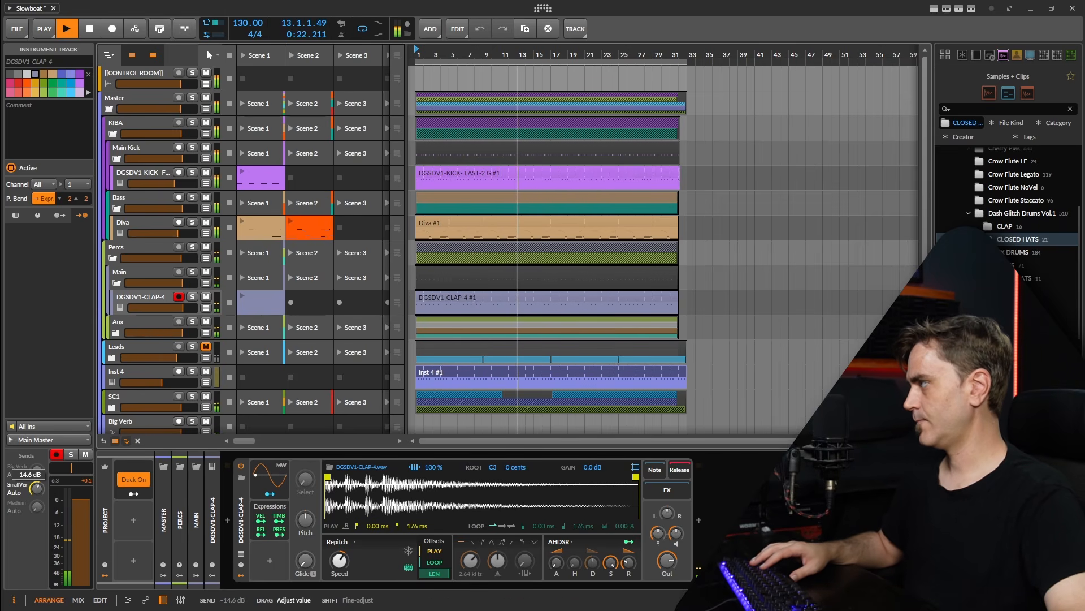
click(112, 258)
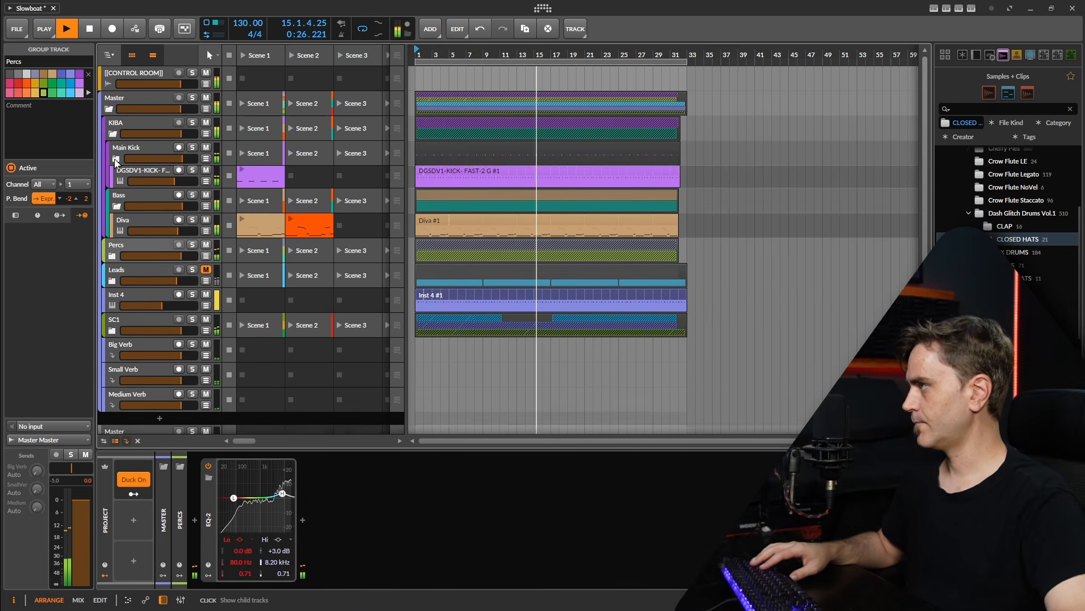
Collapse the Main Kick group, select the Inst 4 trigger track, and stop playback
click(116, 160)
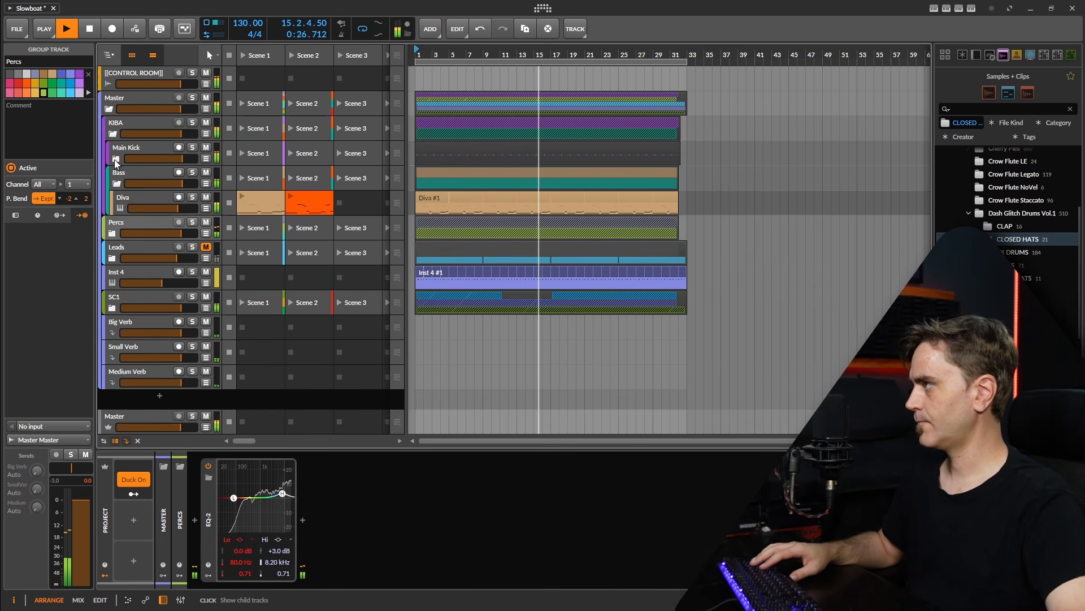
click(132, 275)
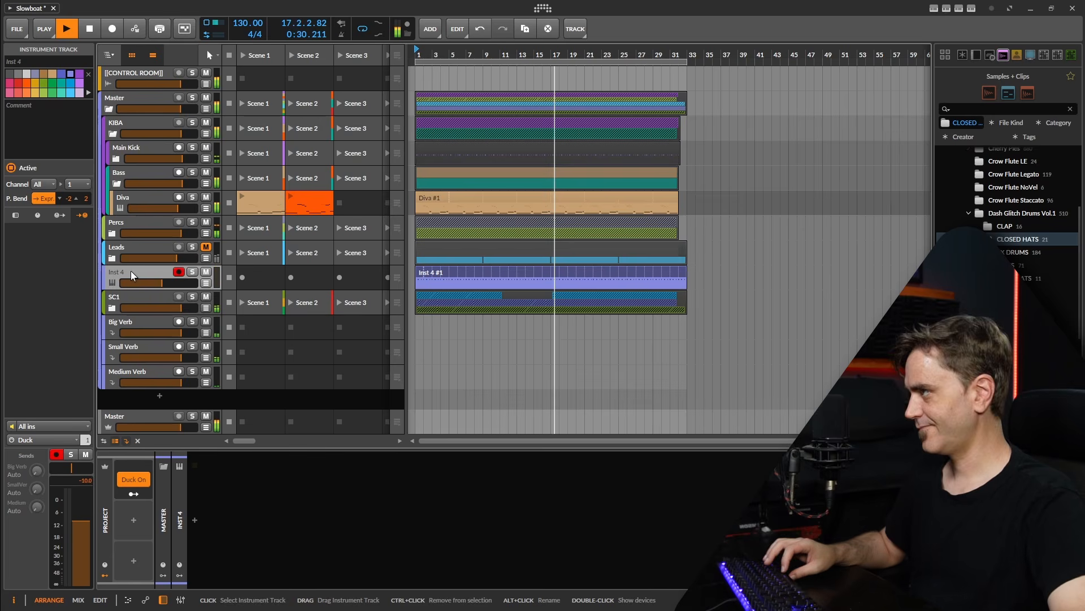
key(space)
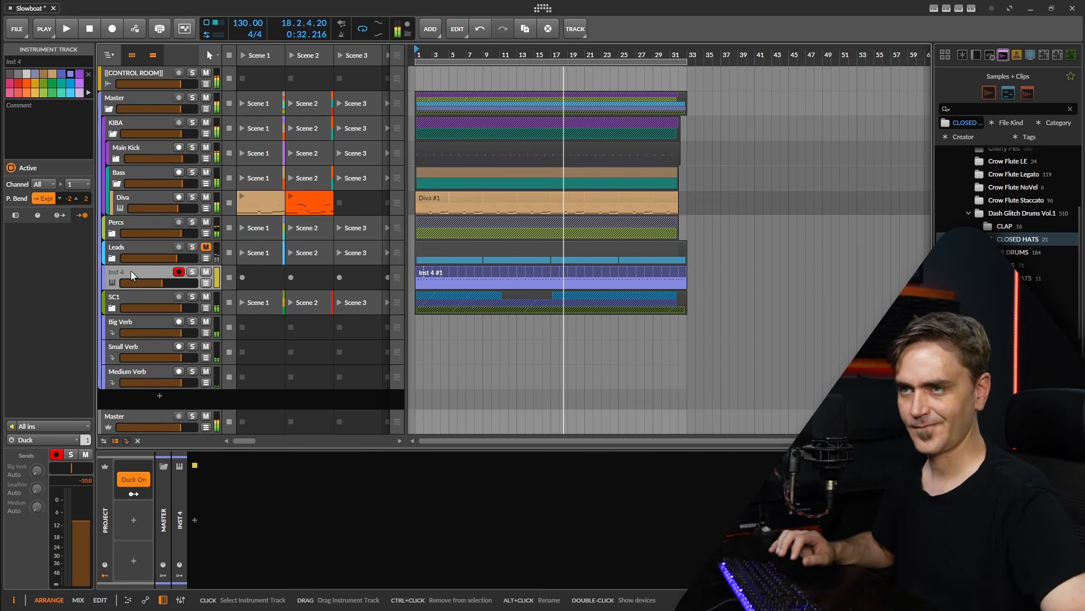